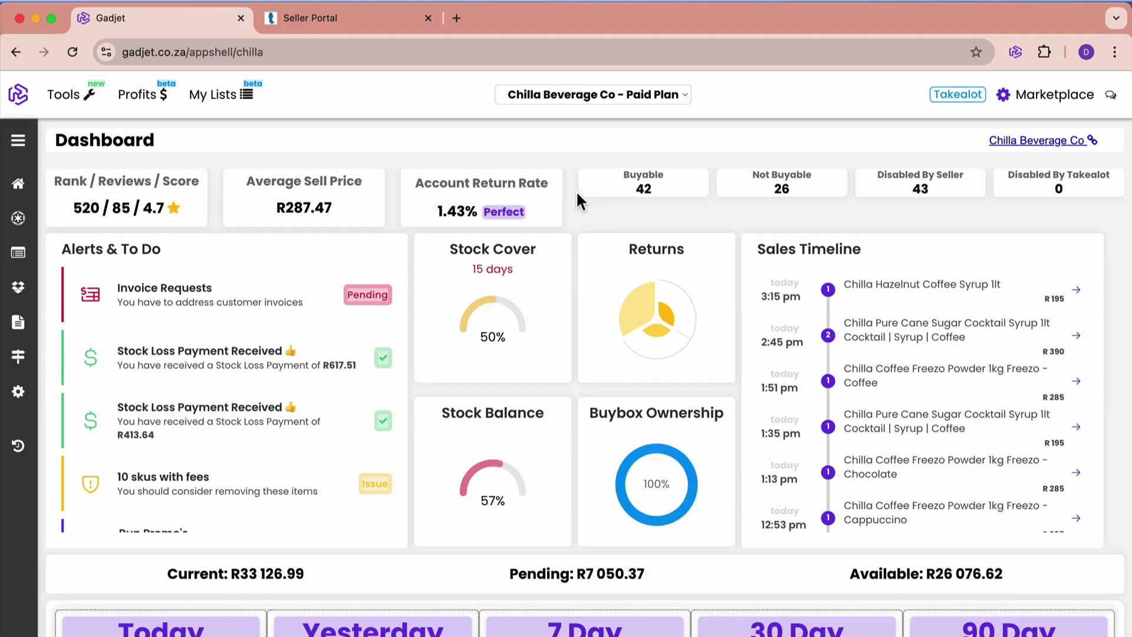
Step: Launch Keyword Dynamo from the Keyword Research section of the Tools list
left_click(61, 102)
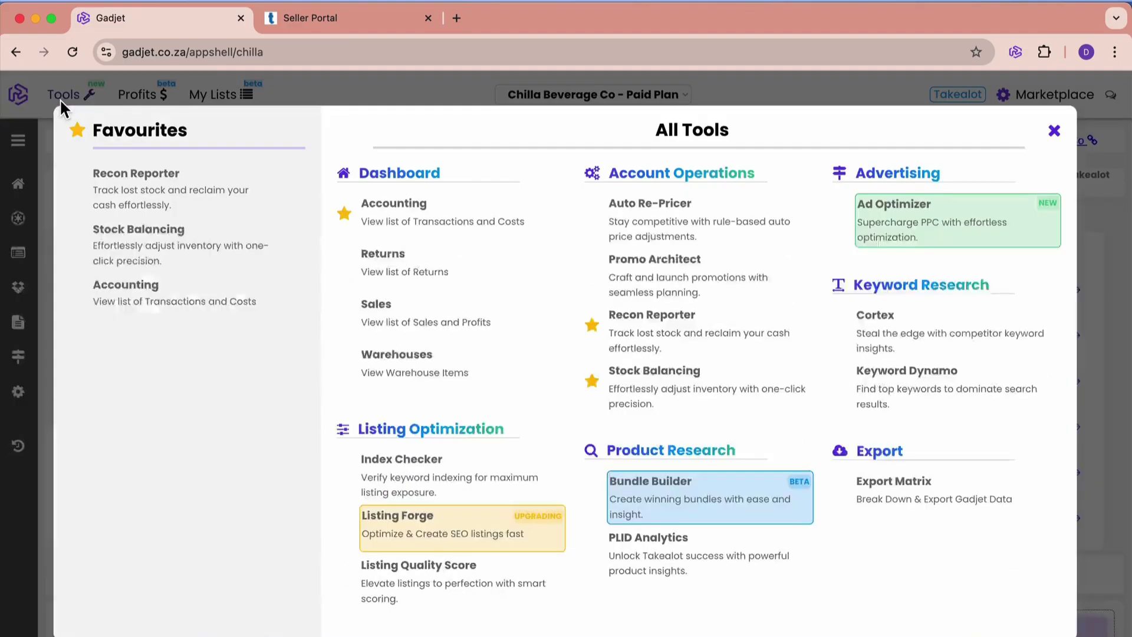
left_click_drag(851, 285, 972, 284)
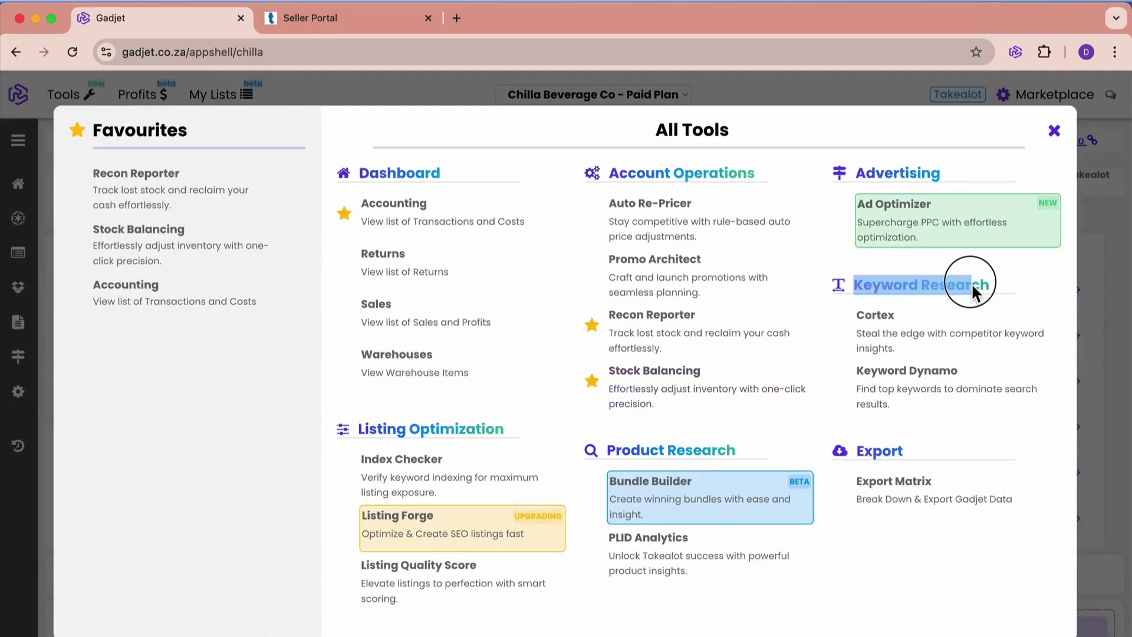
left_click(912, 387)
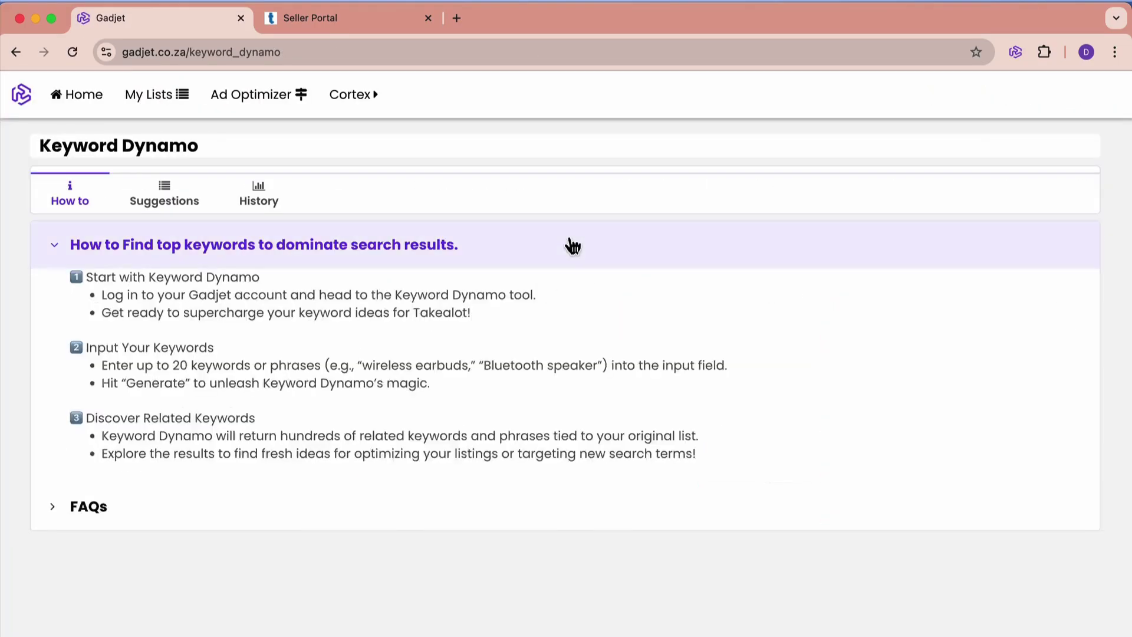
Step: On the Suggestions tab, add seed keywords 'boba tea', 'tapico pearl tea' and 'boba kit'
left_click(160, 195)
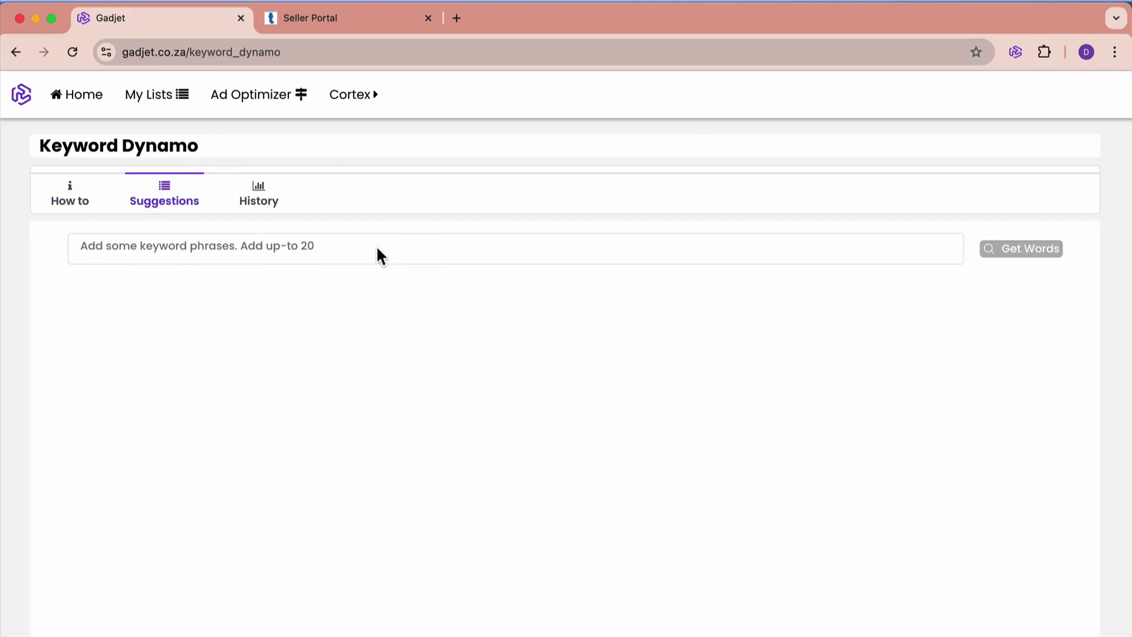
left_click(266, 245)
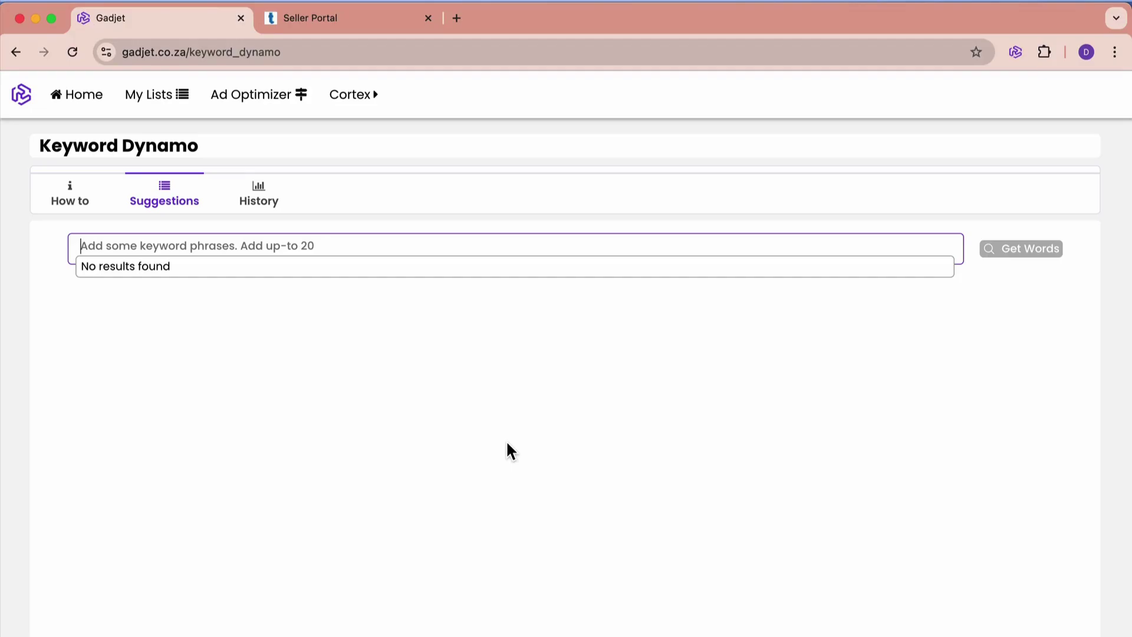
type("boba tea")
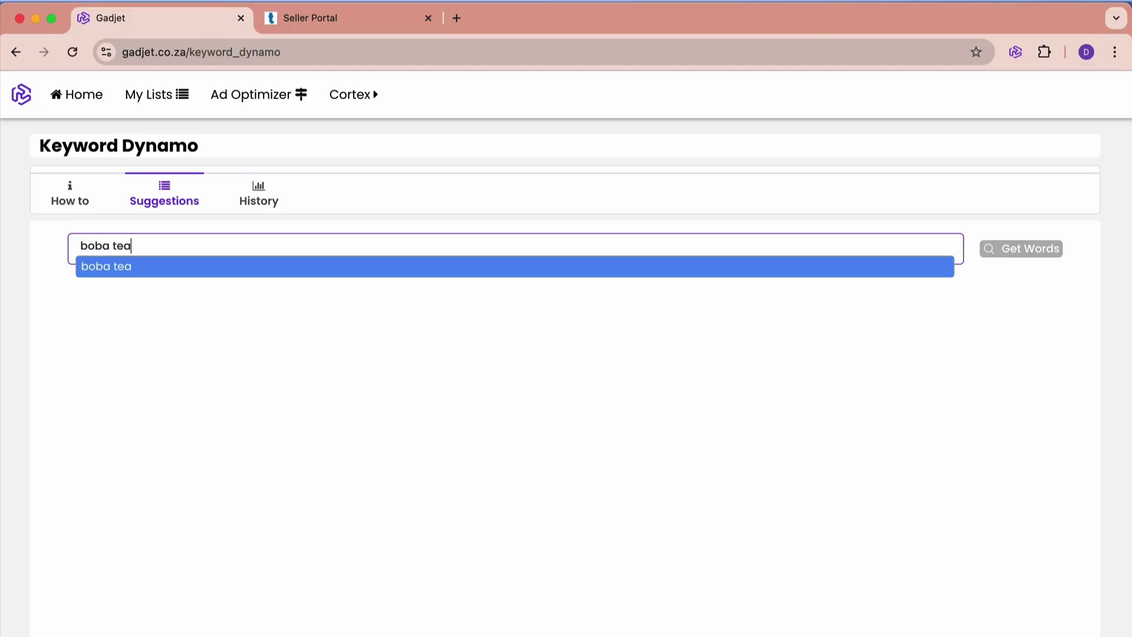
key("Return")
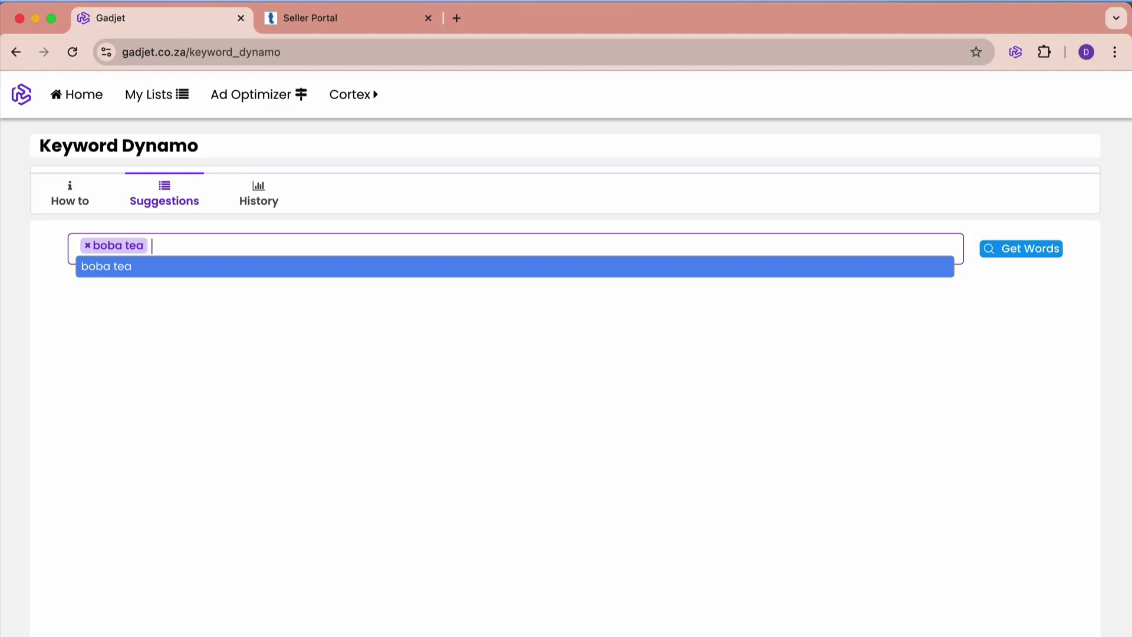
type("tapico pear")
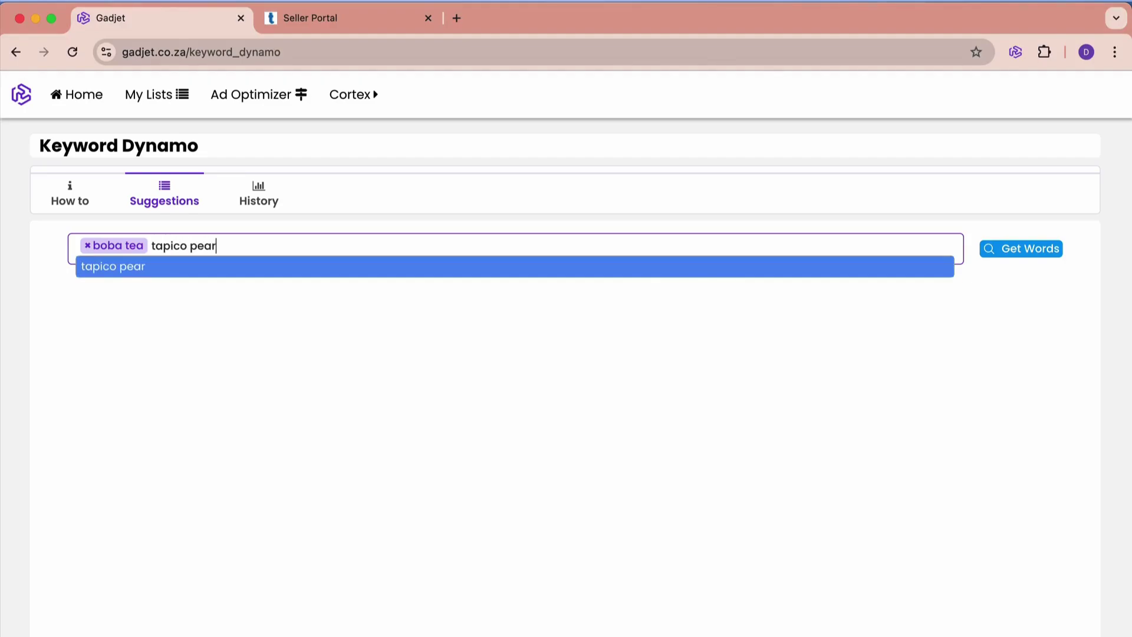
type("l tea")
key("Return")
type("boba kit")
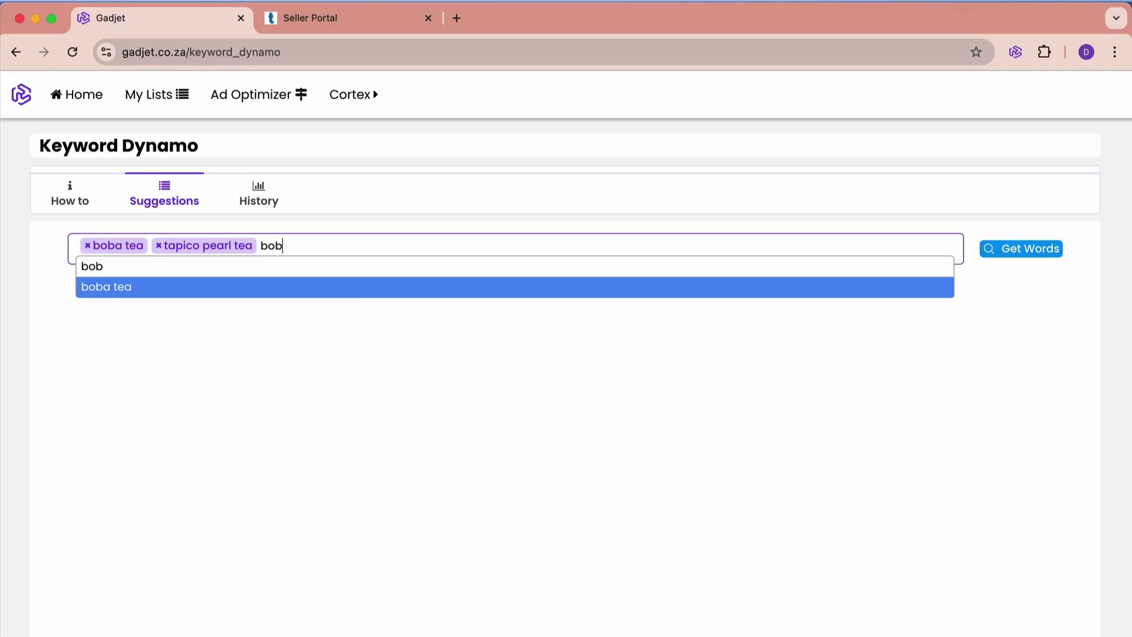
key("Return")
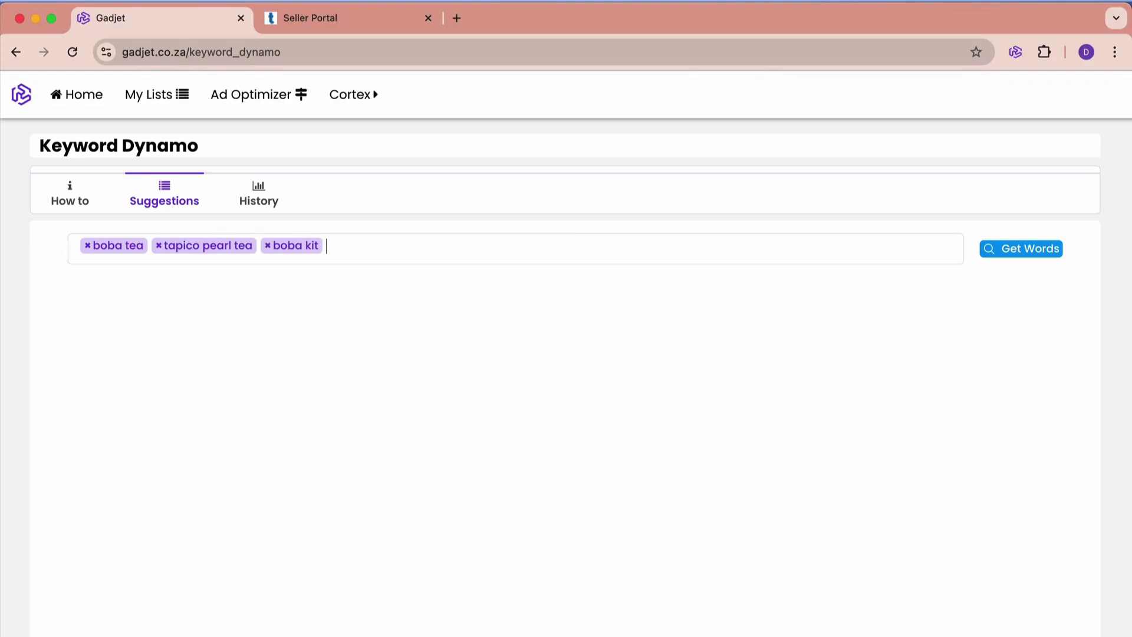
Step: Add seed keywords 'popping boba drink', 'popping boba' and 'bubble tea'
type("poppin gb")
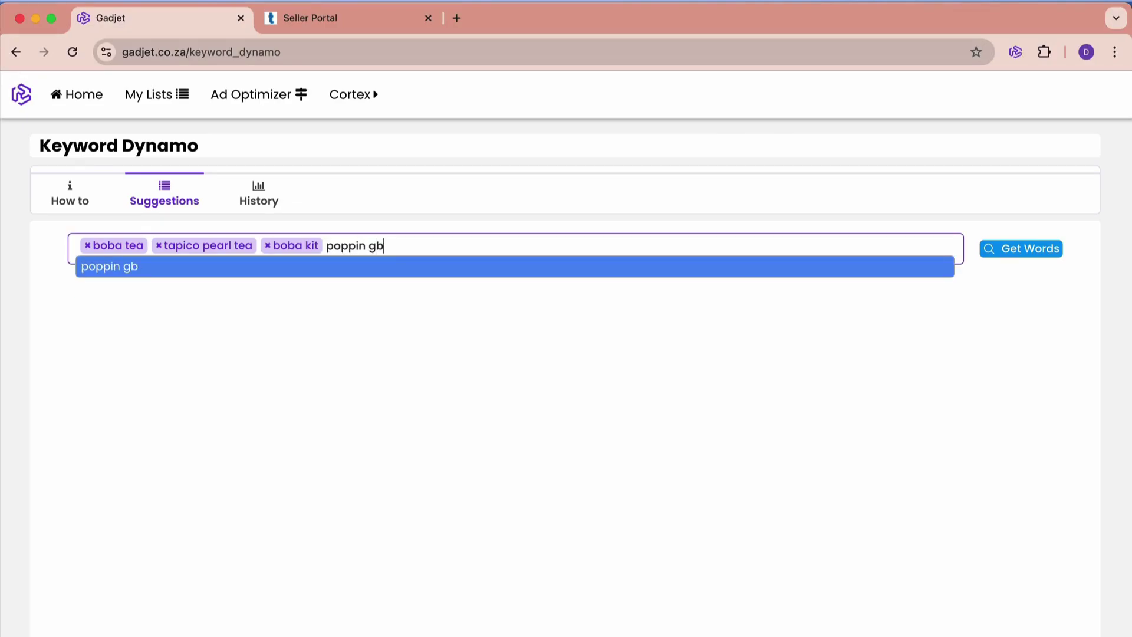
key("BackSpace")
key("BackSpace")
type("g boba drink")
key("Return")
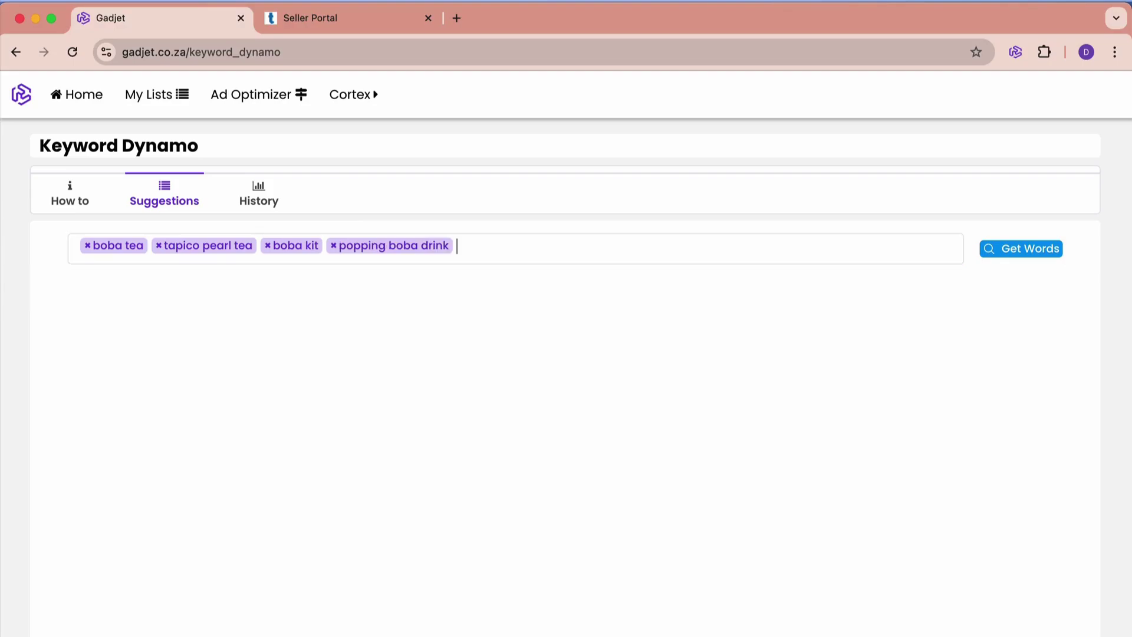
type("popping boba")
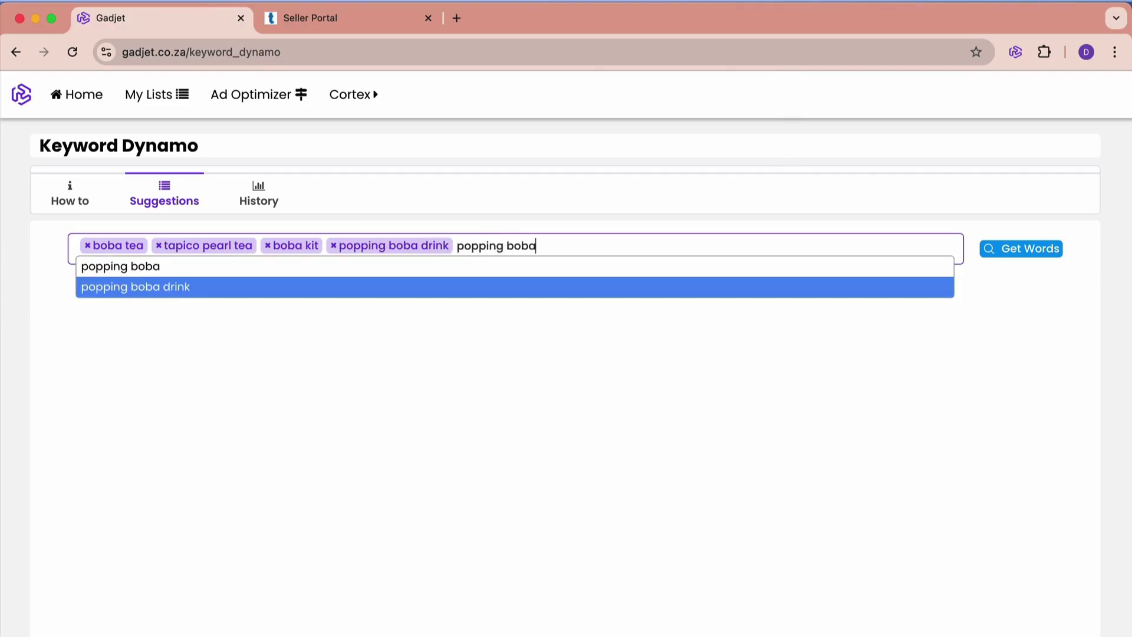
key("Return")
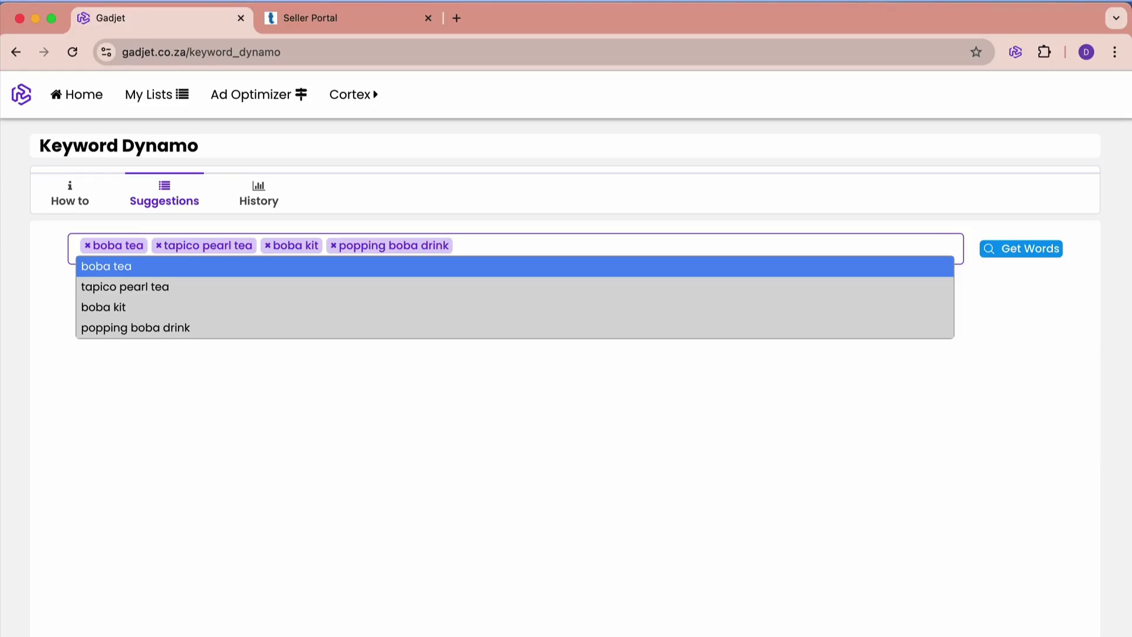
type("popping boba")
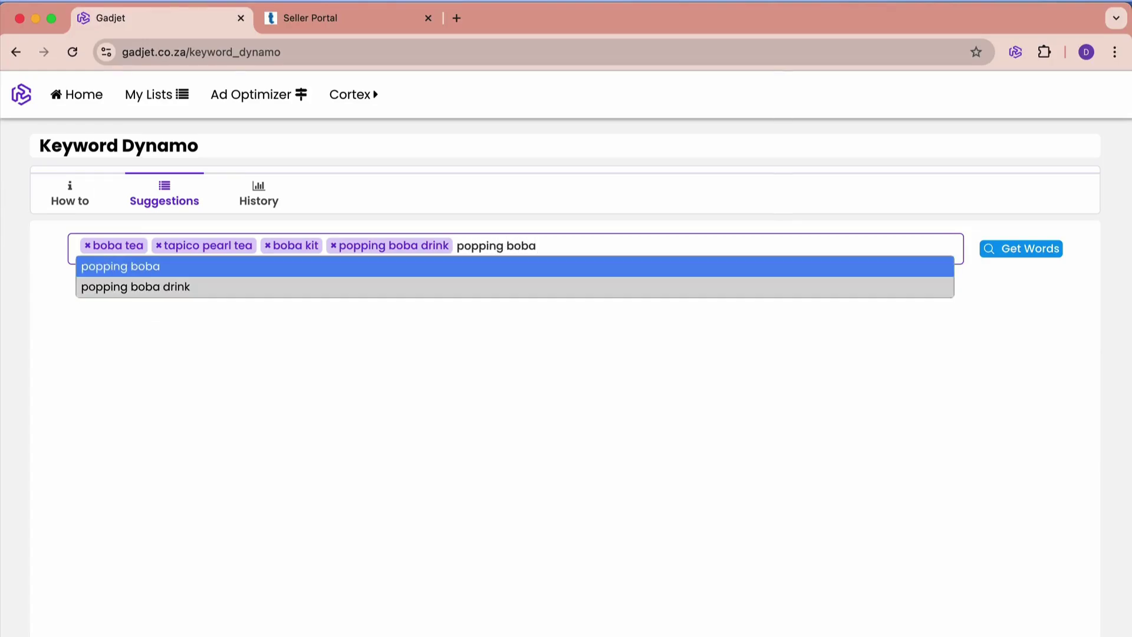
key("Return")
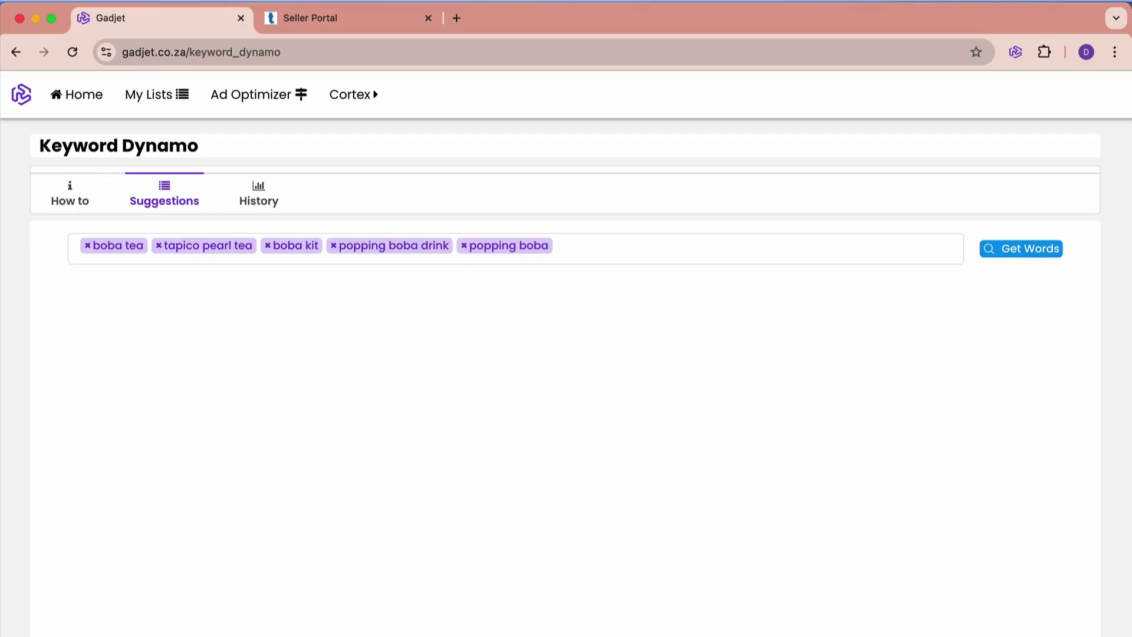
type("bub")
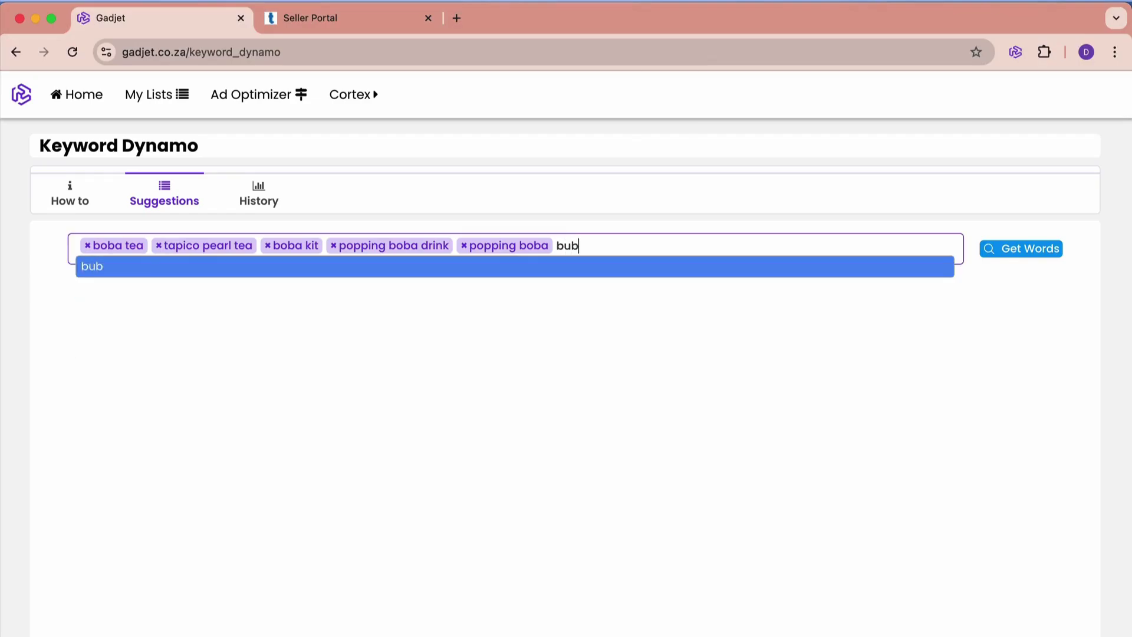
type("ble tea")
key("Return")
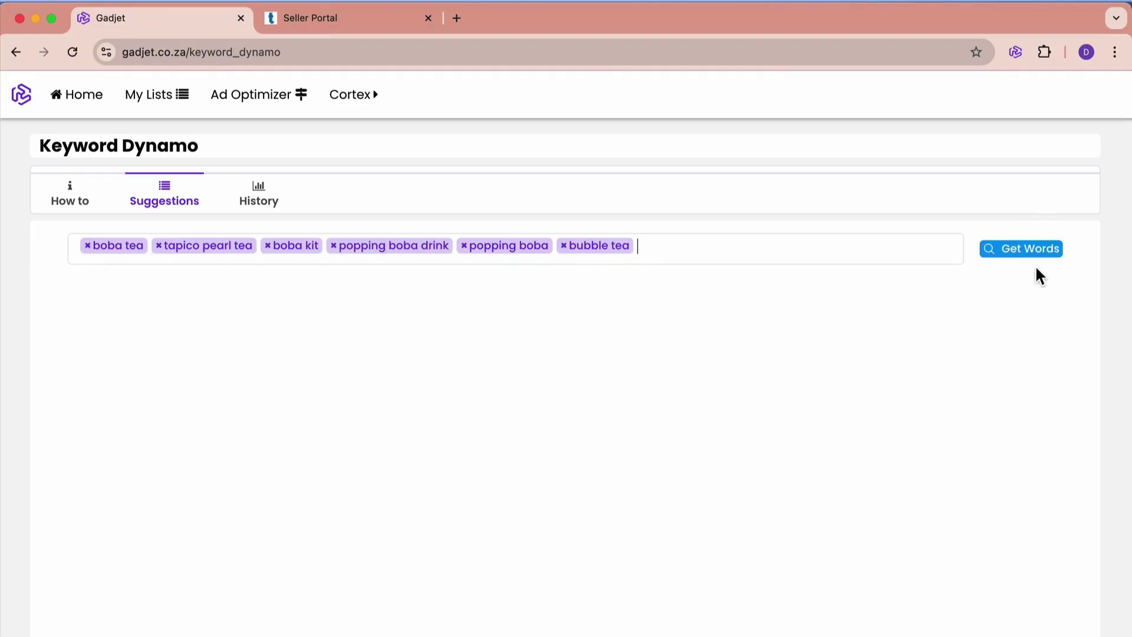
Step: Run Get Words on the six seeds and review the 119-keyword results table
left_click(1003, 256)
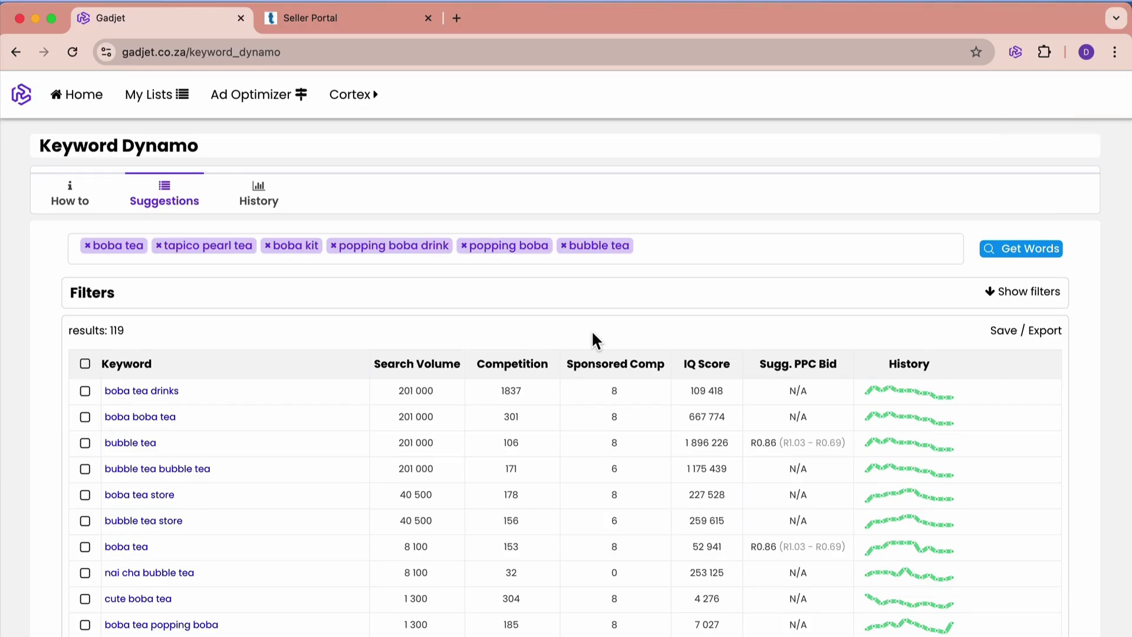
scroll(374, 355, "down", 3)
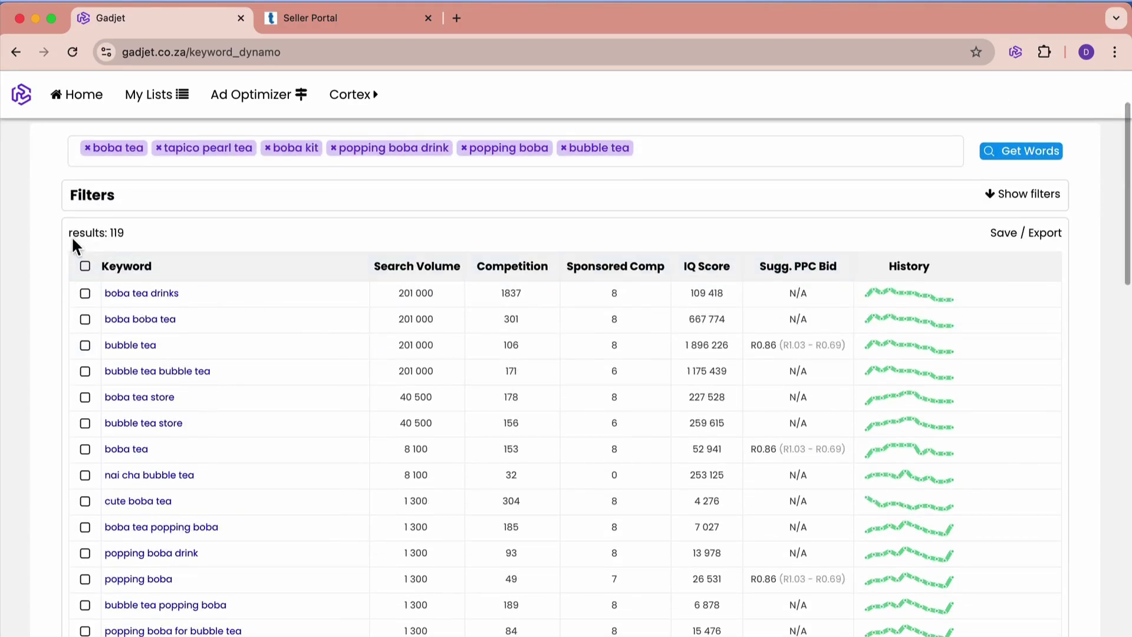
left_click_drag(72, 236, 126, 237)
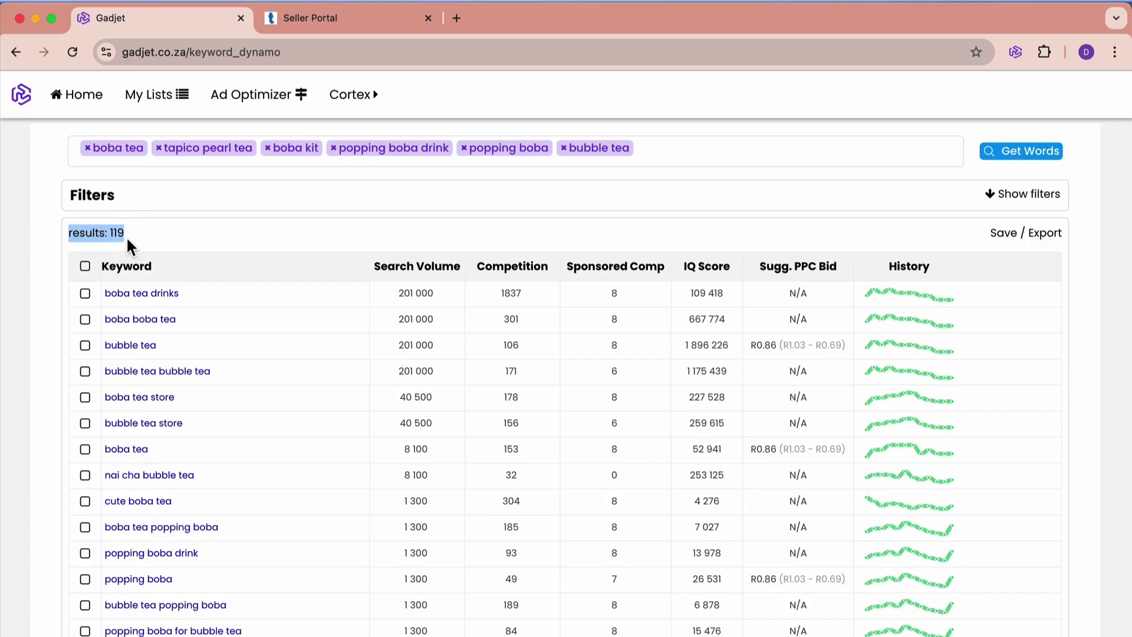
left_click(308, 235)
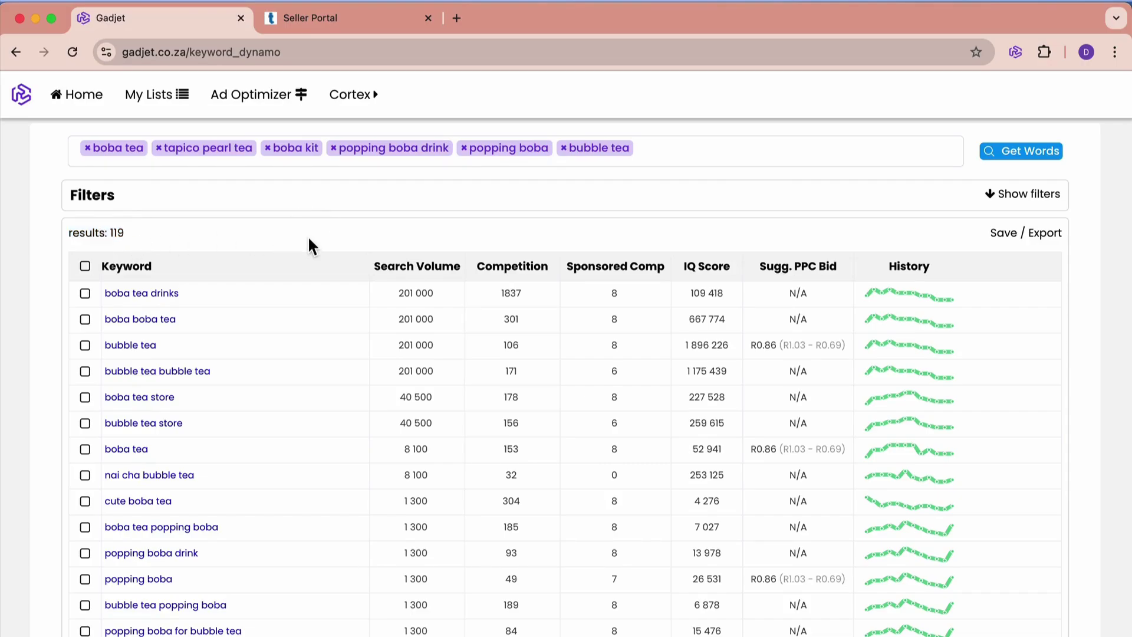
scroll(207, 298, "up", 5)
scroll(208, 298, "down", 5)
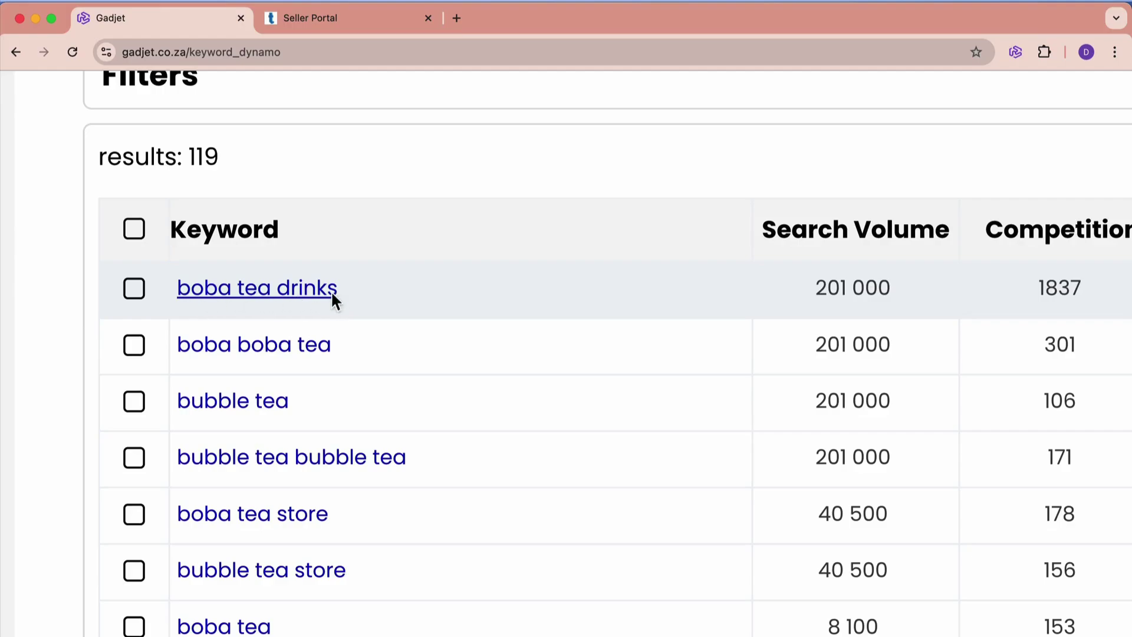
scroll(508, 298, "right", 5)
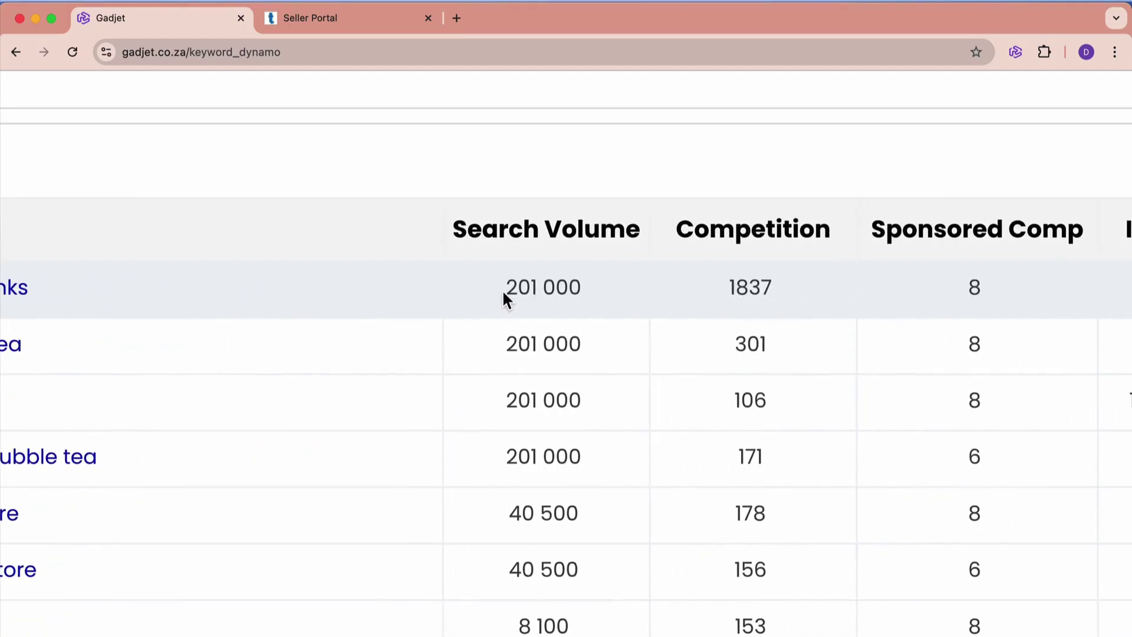
left_click_drag(506, 290, 588, 289)
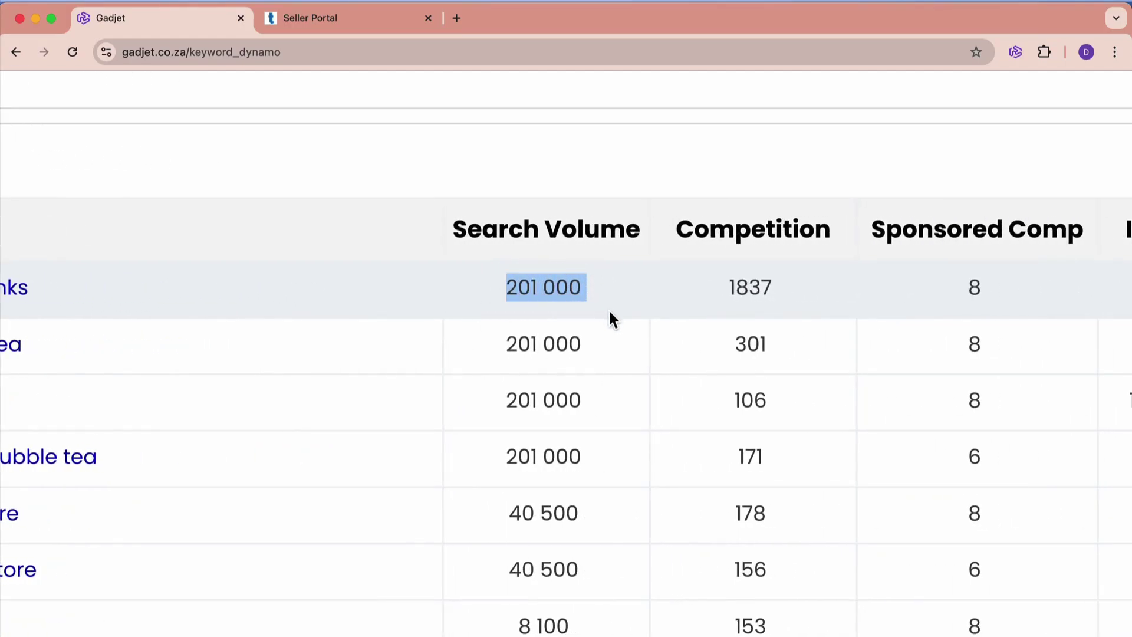
scroll(610, 312, "right", 3)
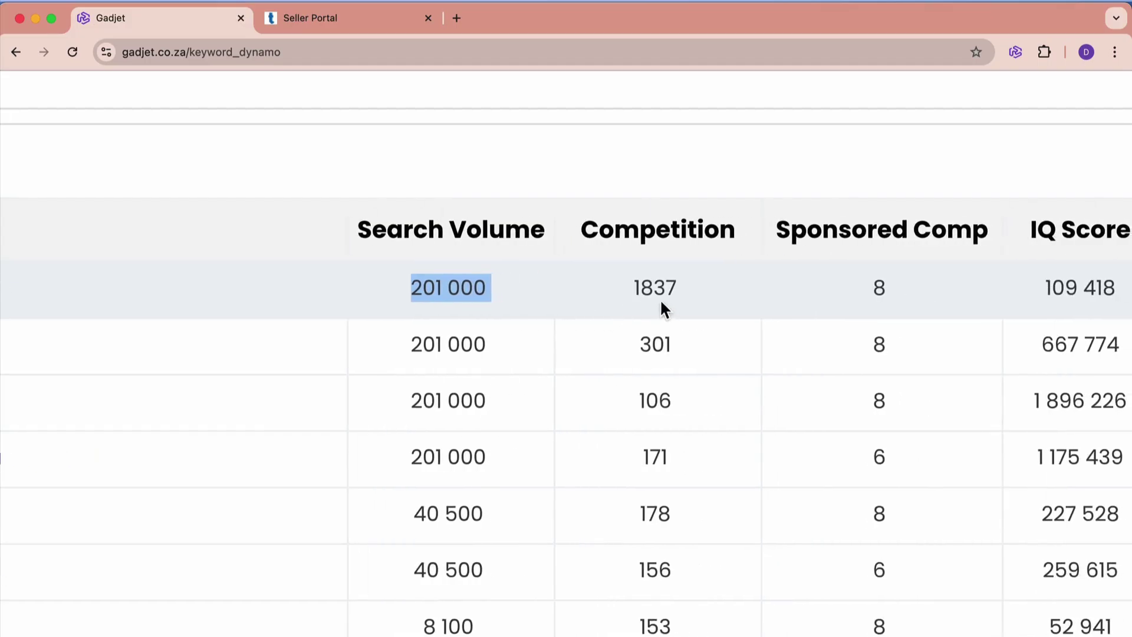
left_click_drag(633, 290, 681, 290)
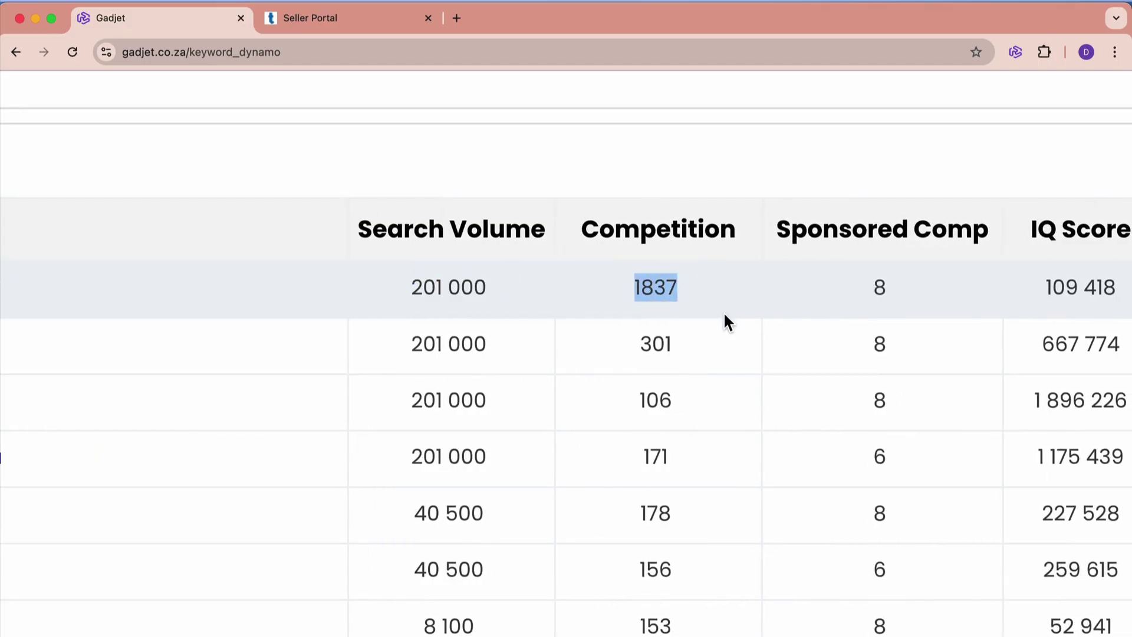
scroll(724, 312, "left", 7)
scroll(723, 311, "down", 2)
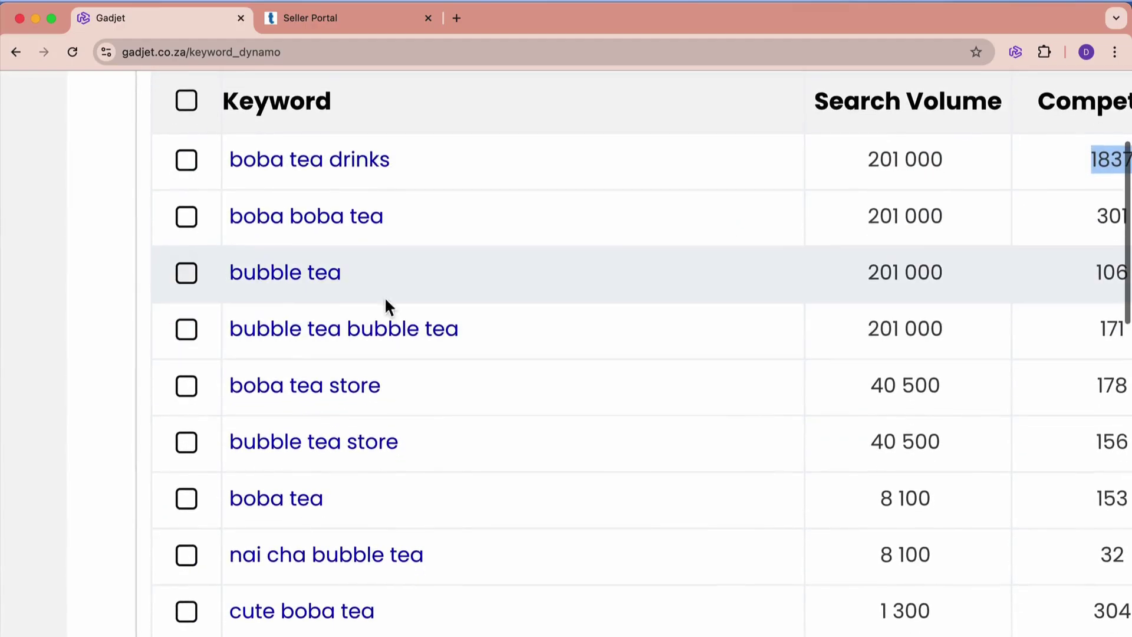
scroll(424, 294, "right", 5)
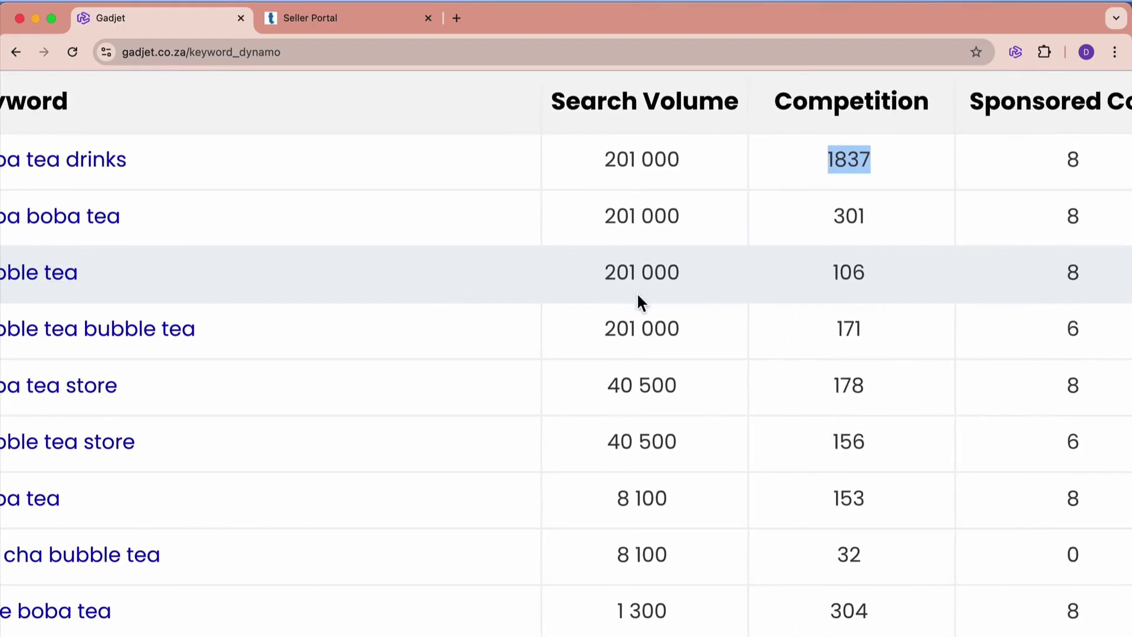
left_click_drag(604, 273, 725, 276)
scroll(685, 271, "right", 3)
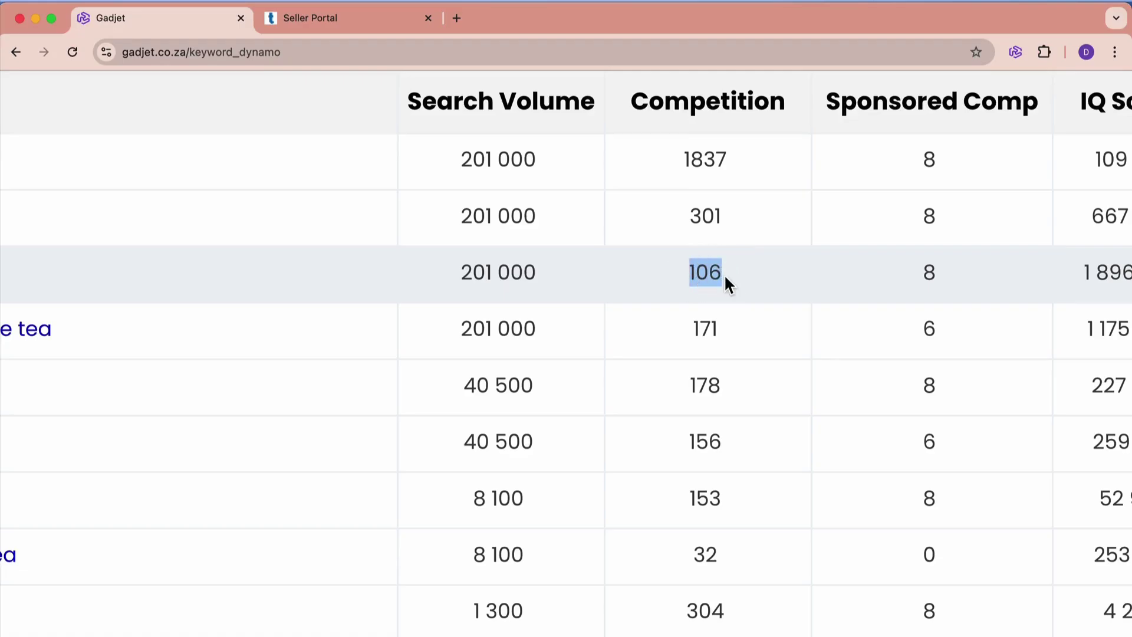
scroll(724, 273, "left", 5)
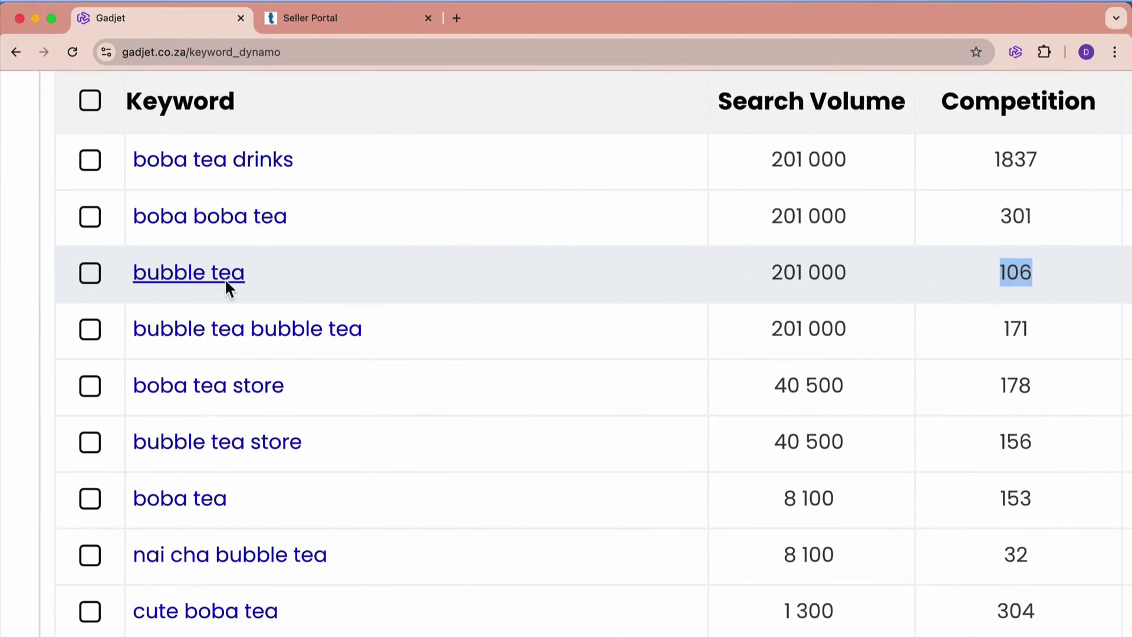
scroll(551, 303, "right", 4)
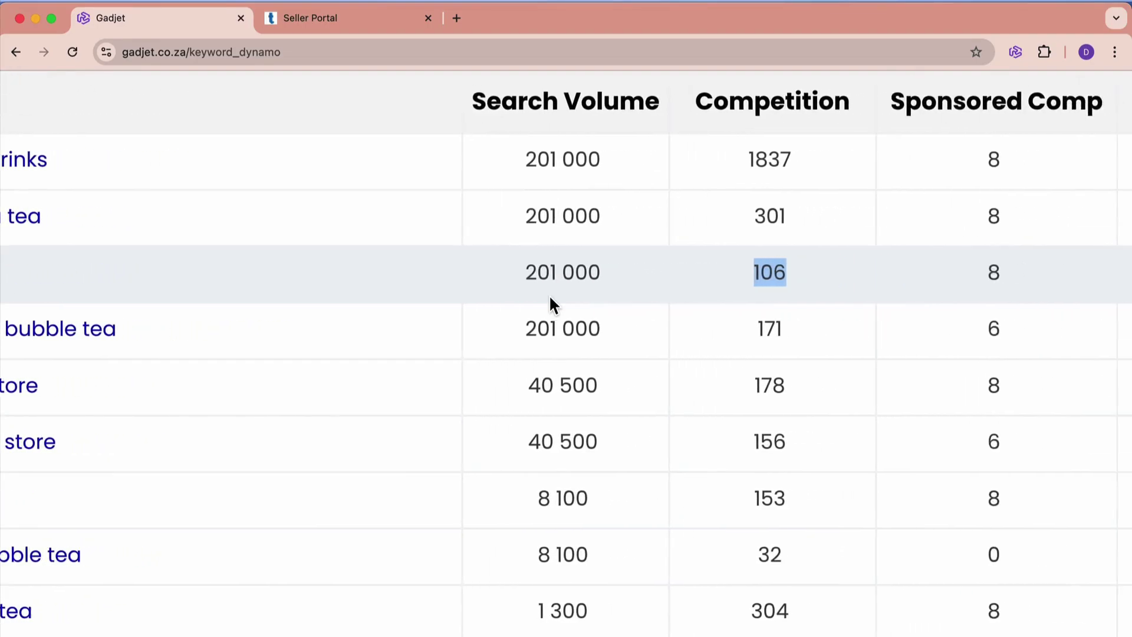
scroll(550, 299, "right", 3)
scroll(549, 295, "right", 1)
left_click_drag(625, 277, 531, 276)
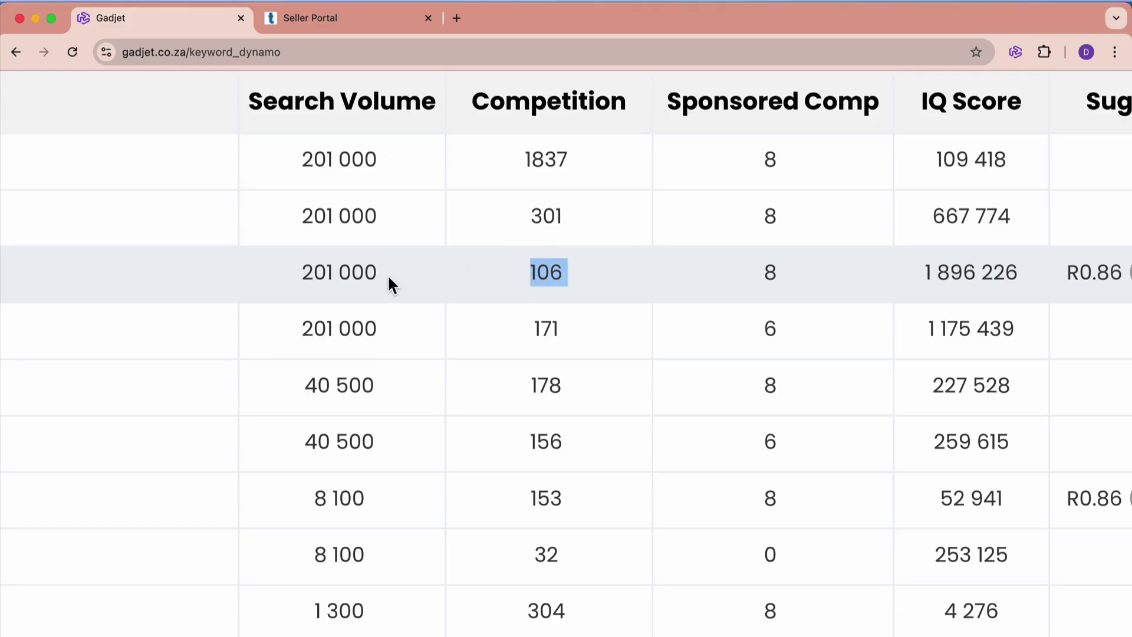
left_click_drag(387, 275, 304, 275)
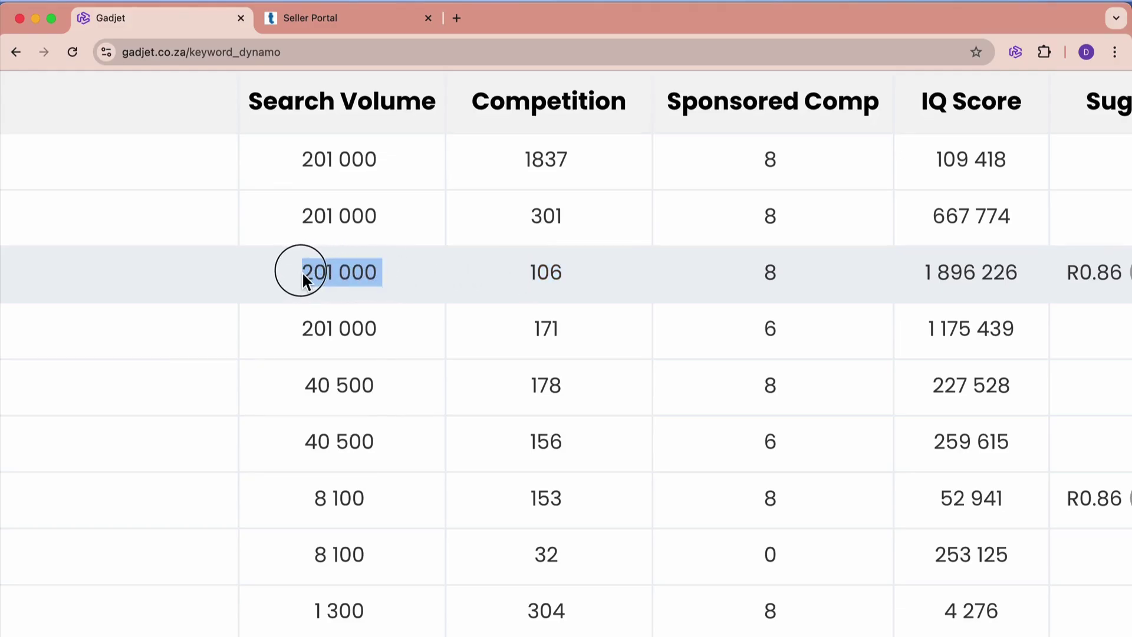
scroll(510, 276, "right", 4)
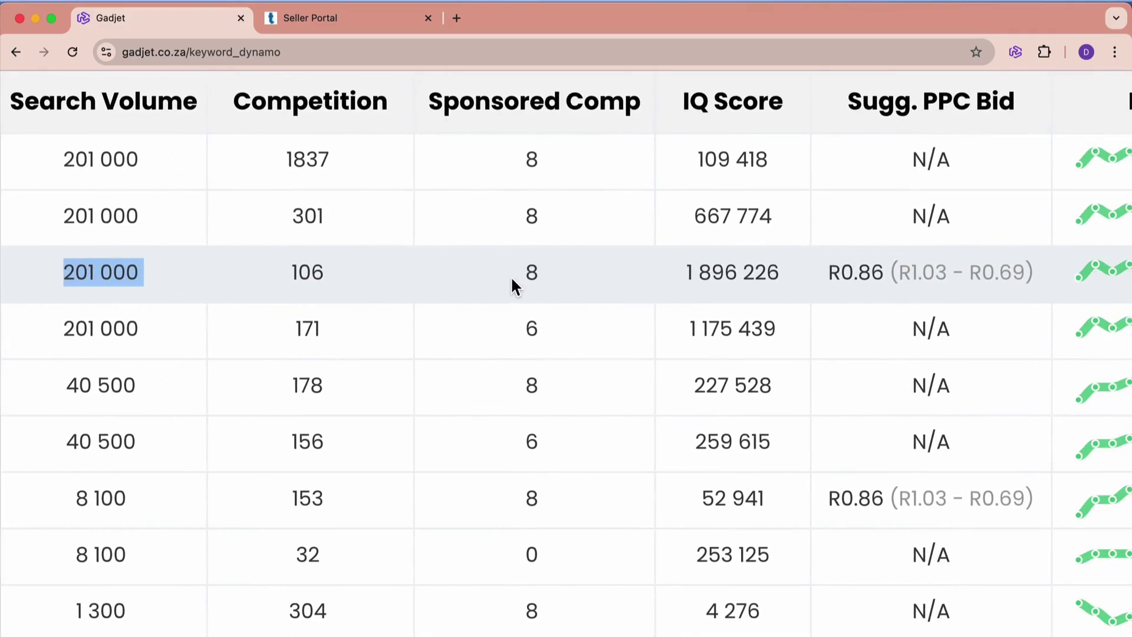
left_click_drag(780, 274, 678, 271)
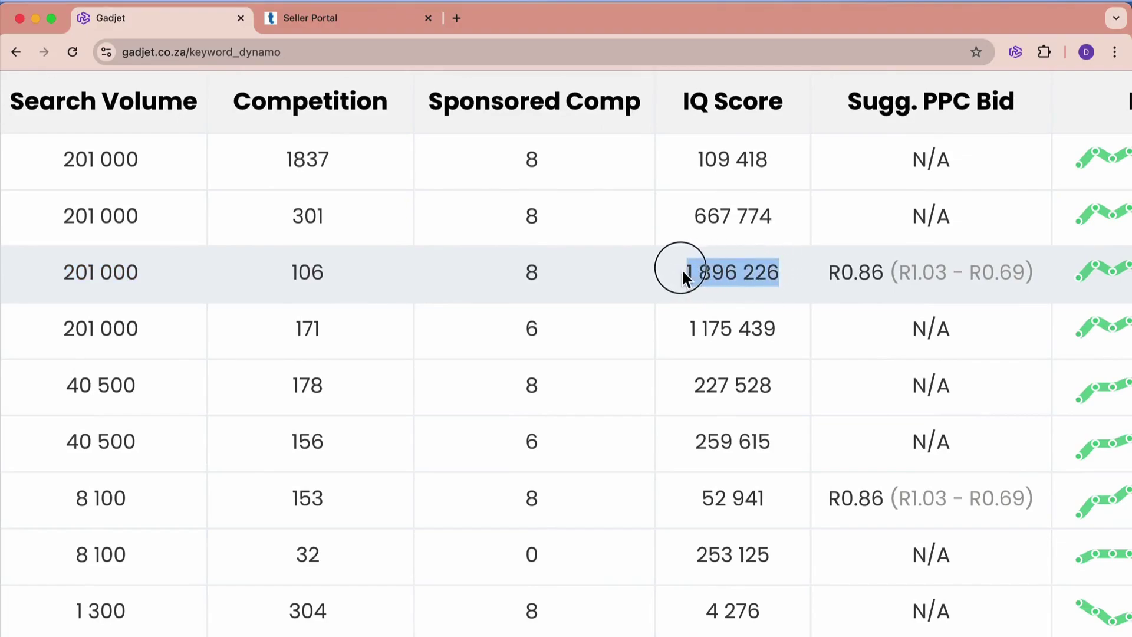
left_click_drag(783, 107, 789, 194)
left_click(781, 204)
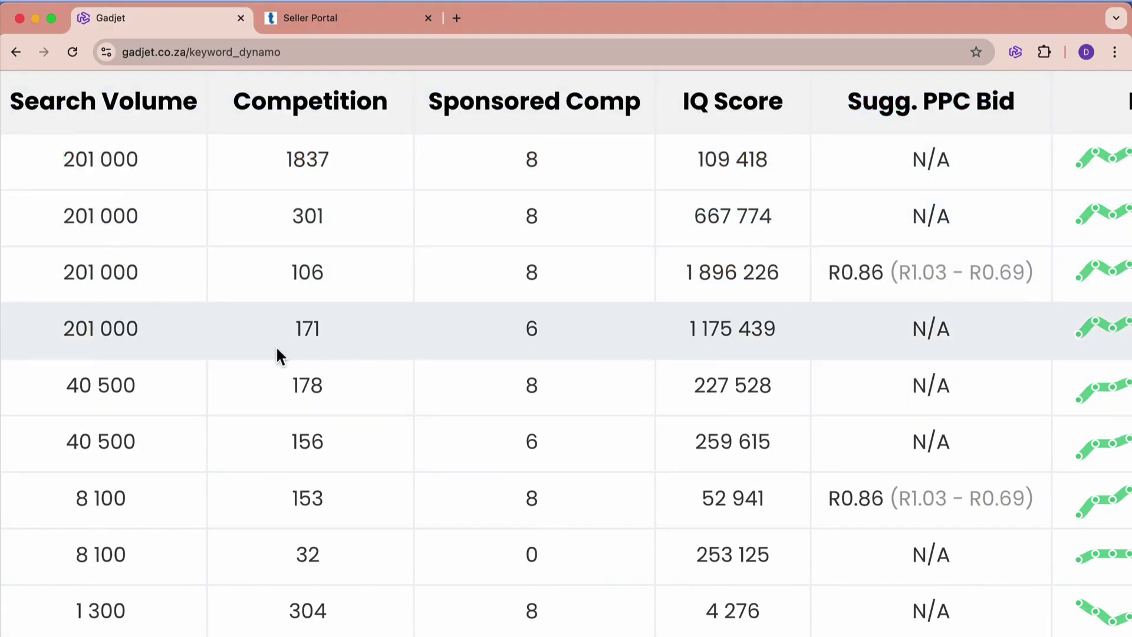
left_click_drag(338, 282, 277, 282)
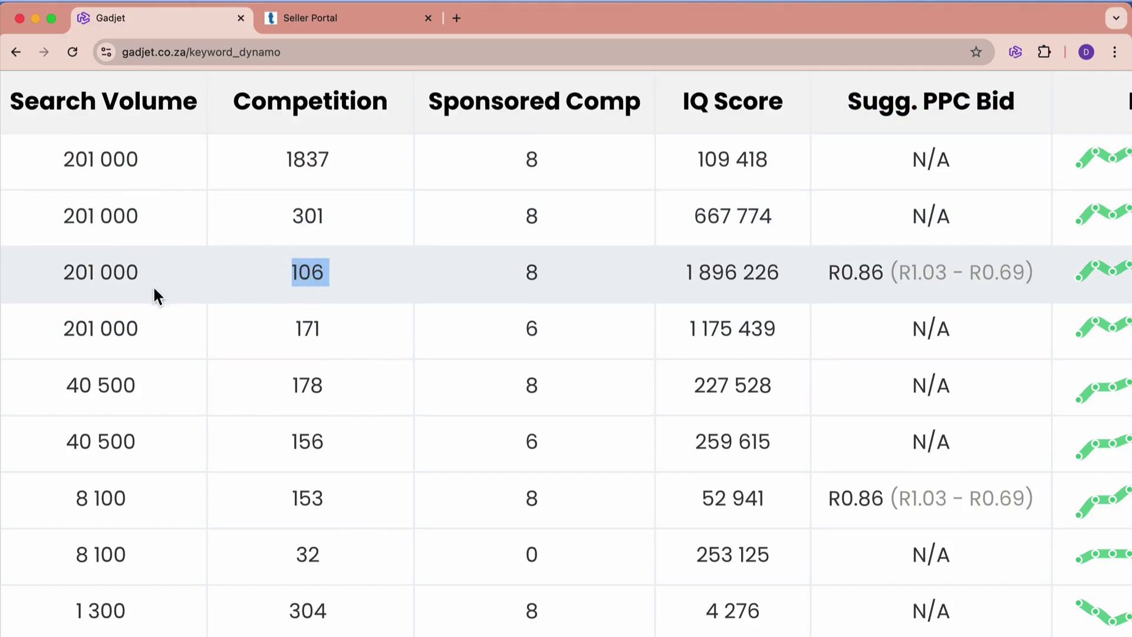
left_click_drag(154, 278, 63, 268)
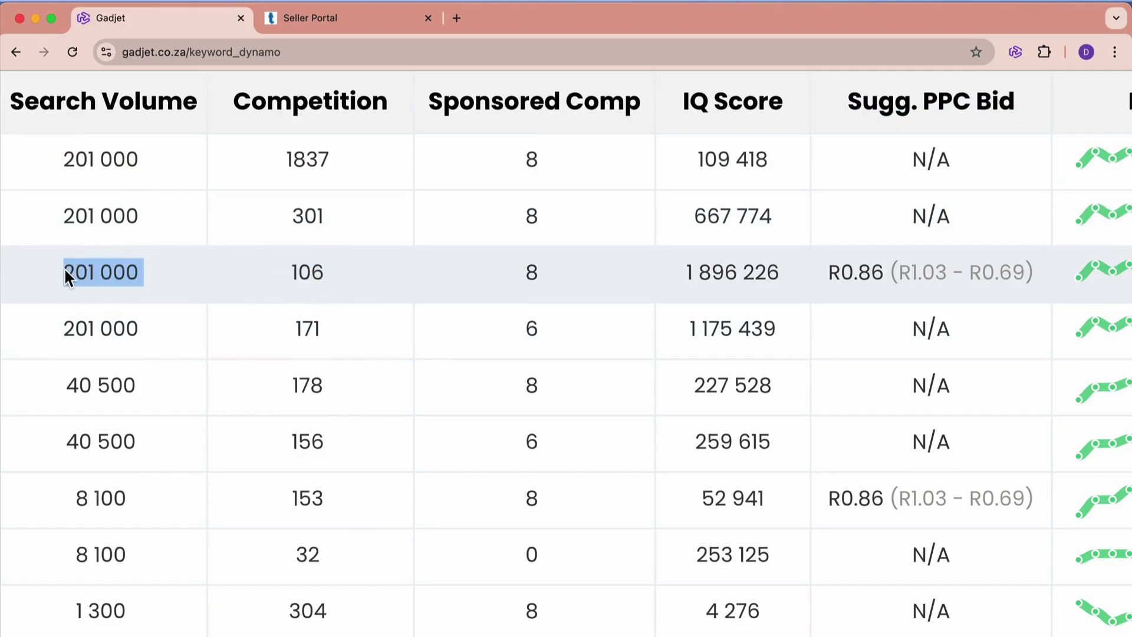
left_click(542, 286)
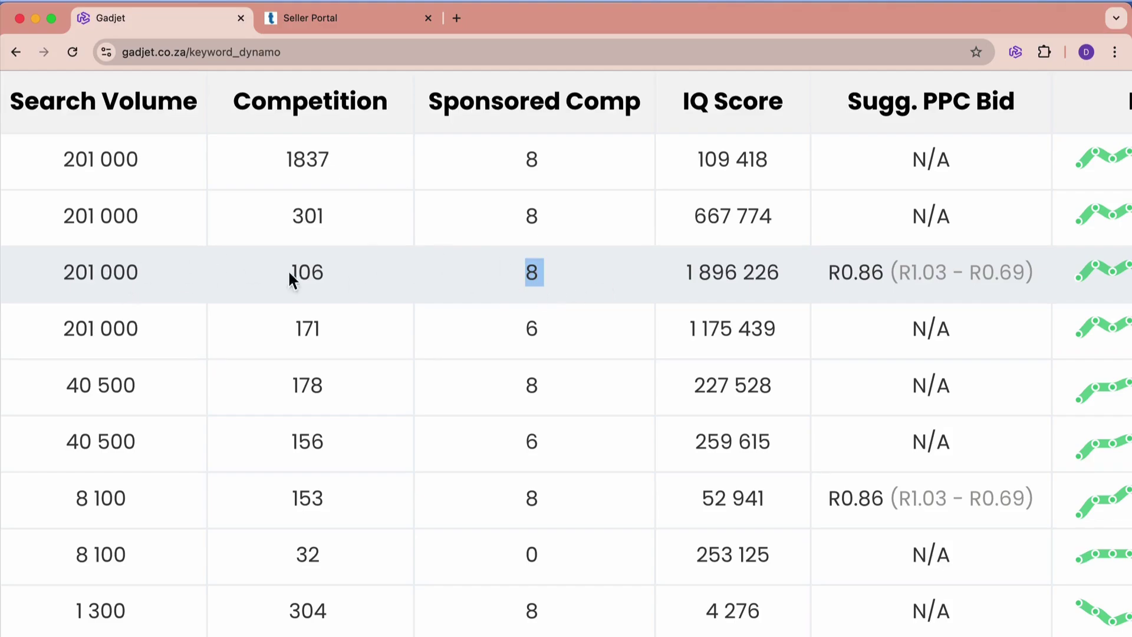
left_click(485, 273)
scroll(485, 273, "right", 5)
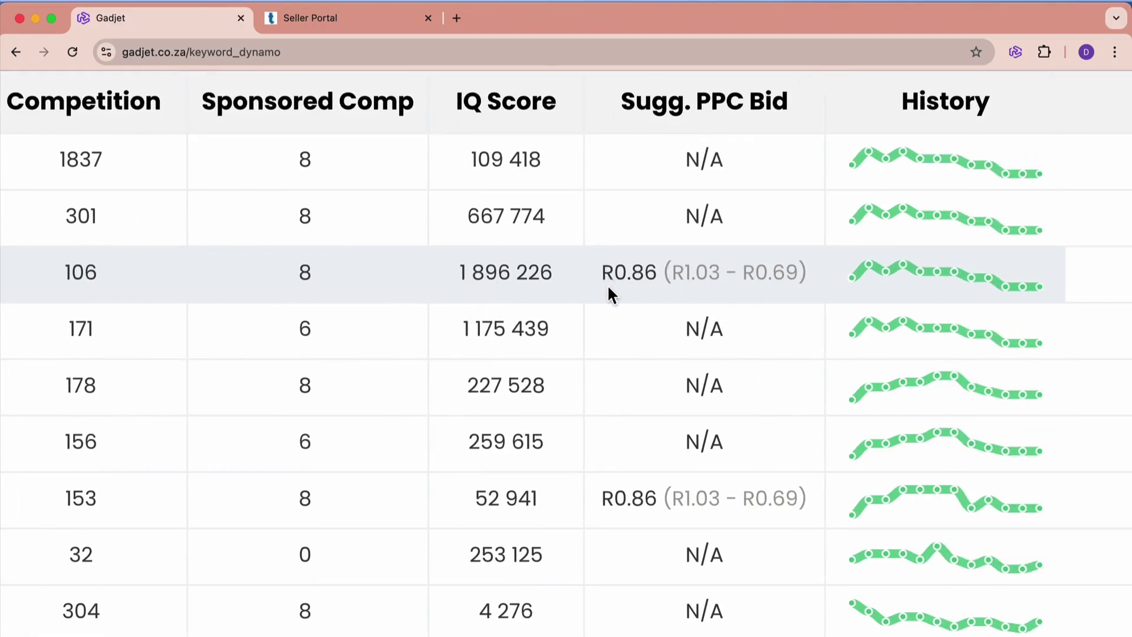
scroll(607, 284, "down", 5)
scroll(607, 285, "left", 5)
scroll(608, 285, "up", 3)
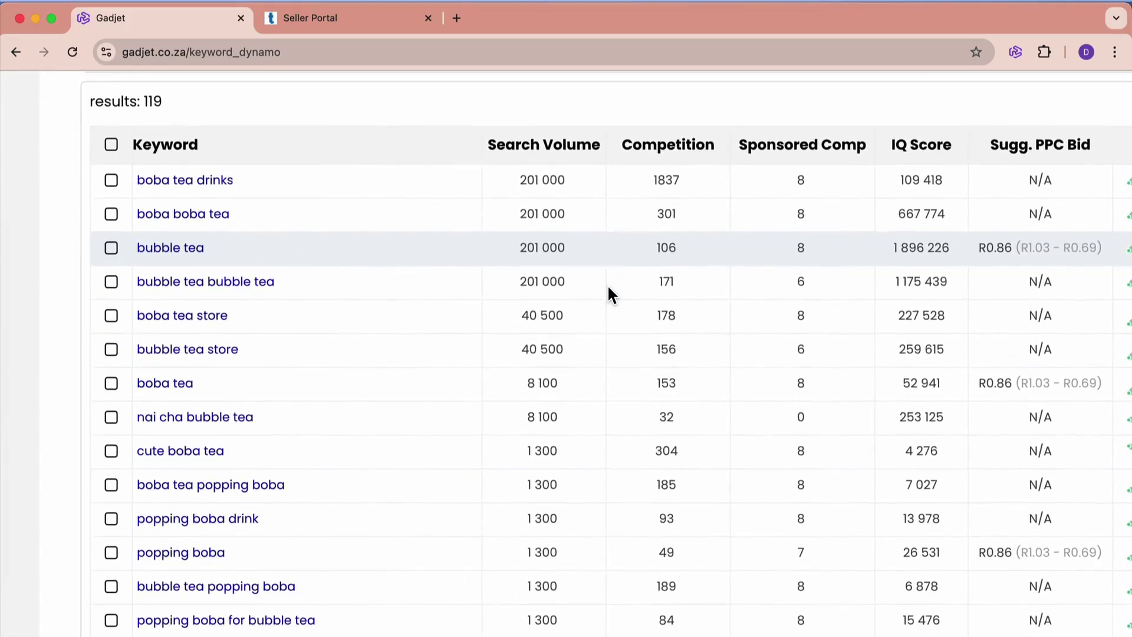
scroll(608, 284, "down", 3)
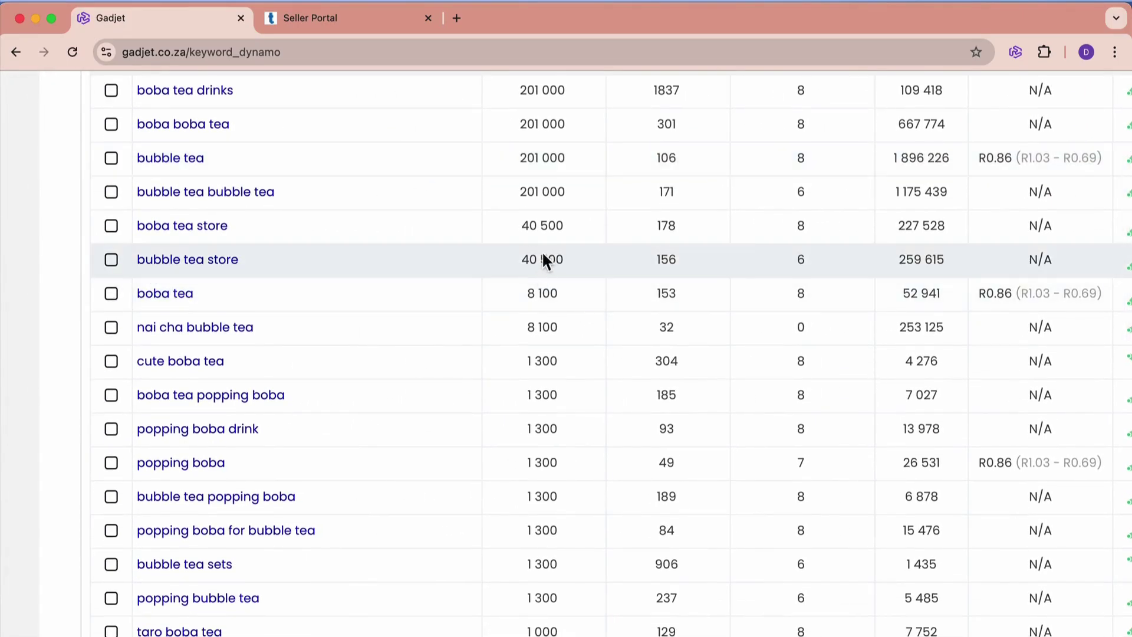
scroll(568, 267, "down", 1)
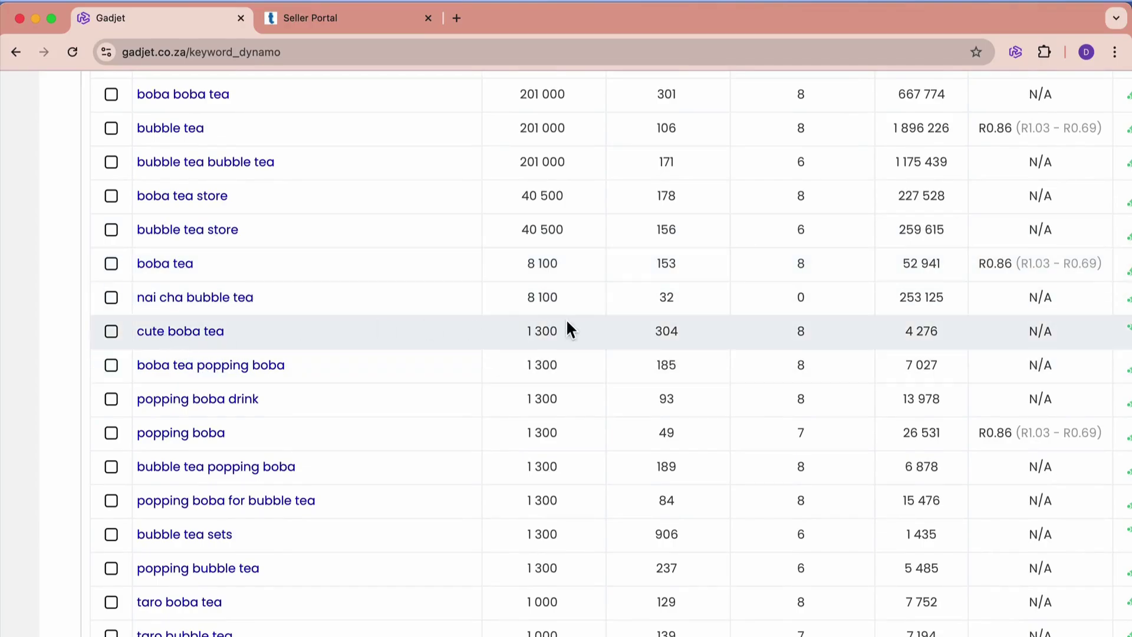
scroll(567, 331, "down", 5)
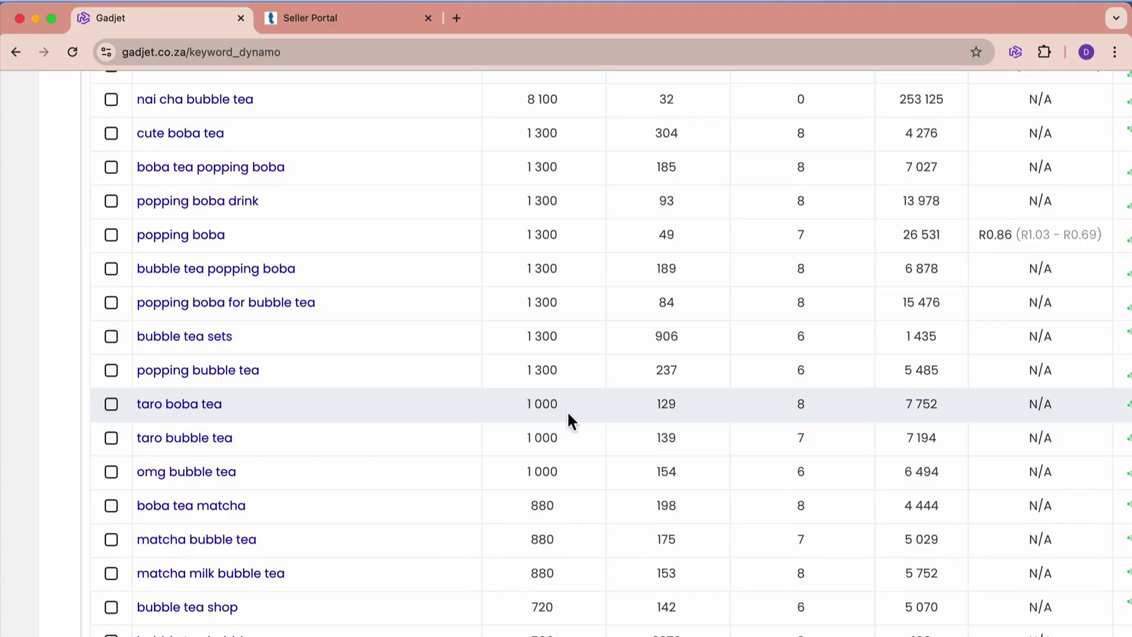
scroll(566, 411, "down", 2)
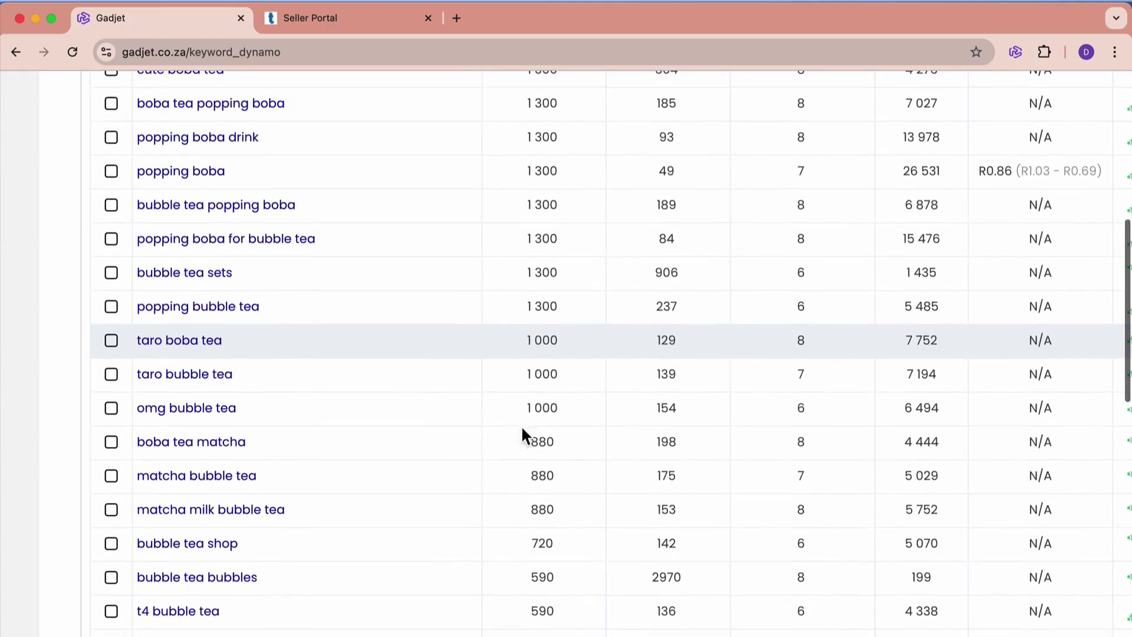
double_click(519, 473)
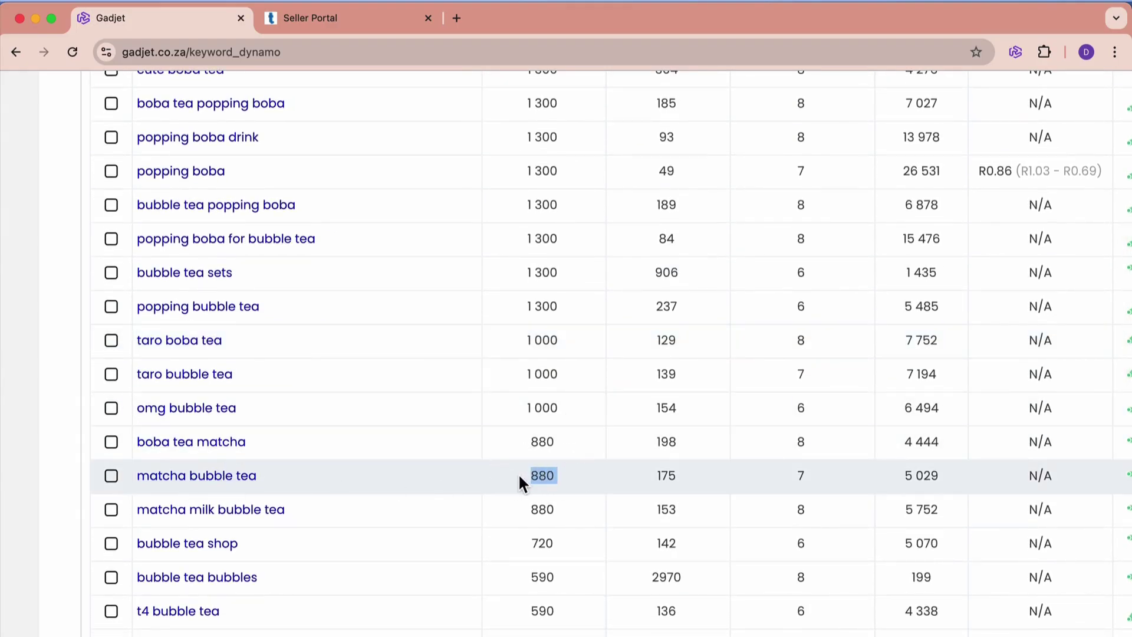
left_click(677, 476)
scroll(649, 475, "right", 5)
scroll(649, 475, "up", 2)
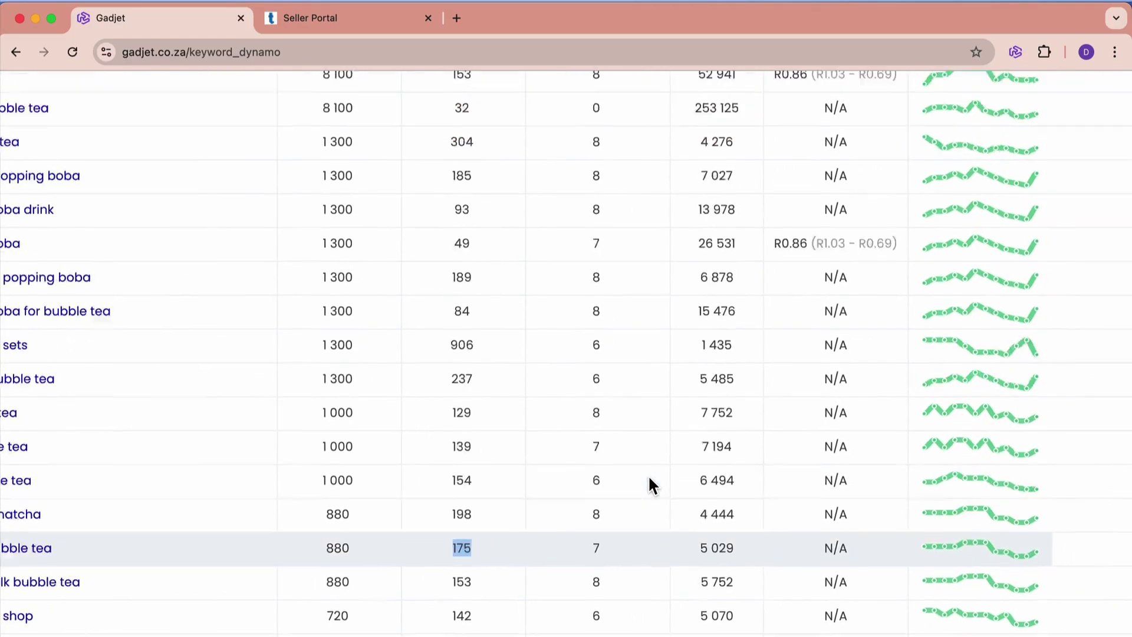
scroll(649, 475, "up", 6)
key("ctrl+minus")
key("ctrl+minus")
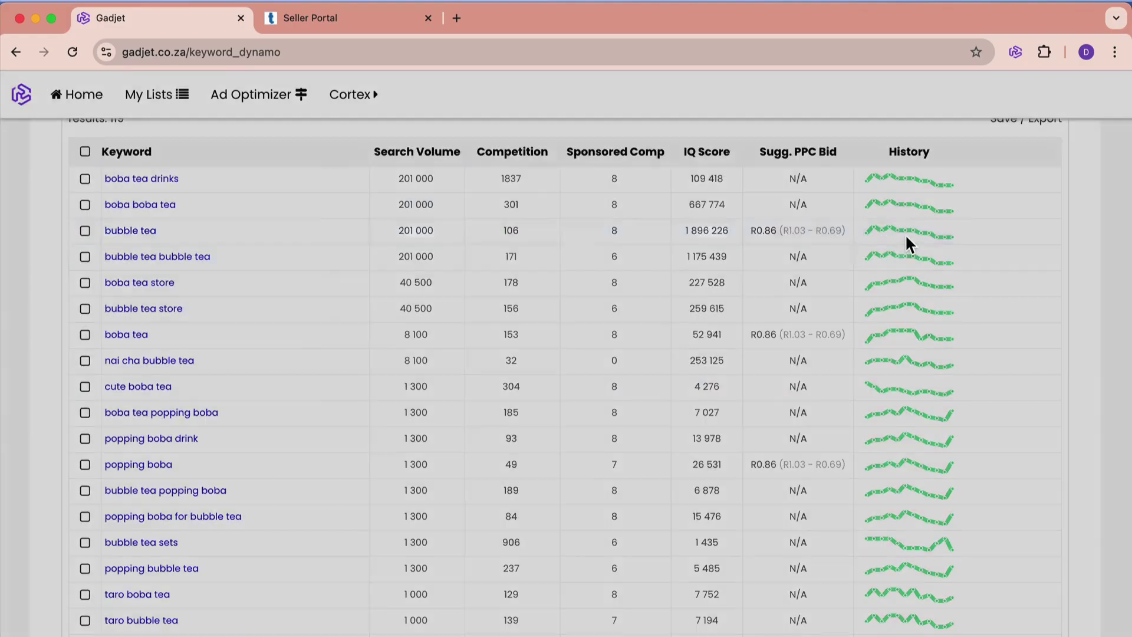
left_click(906, 238)
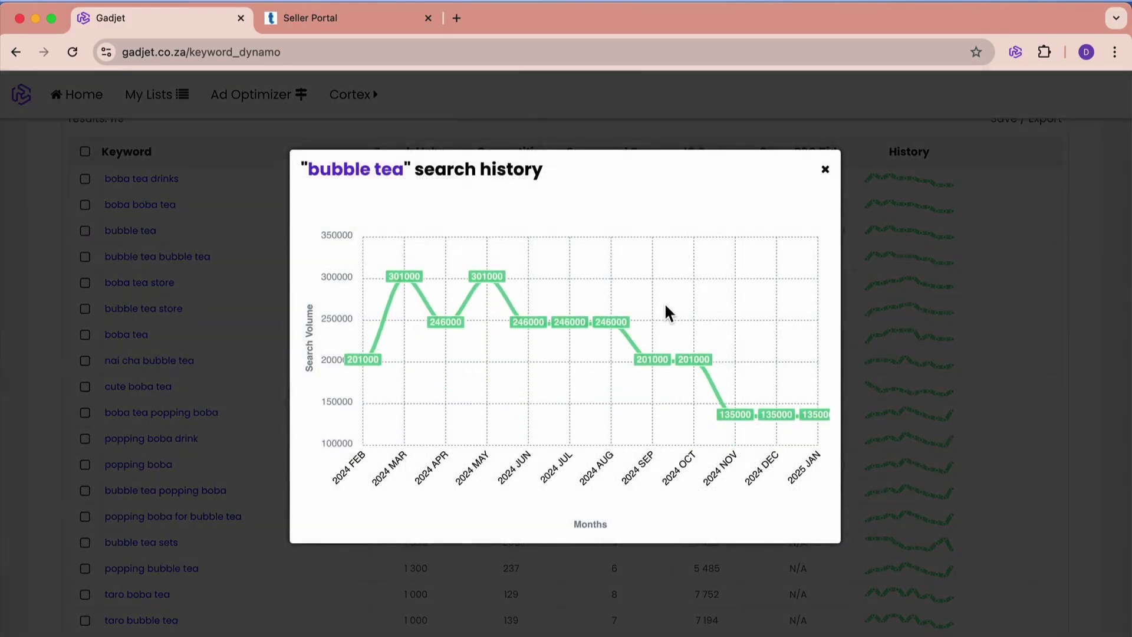
scroll(521, 381, "up", 5)
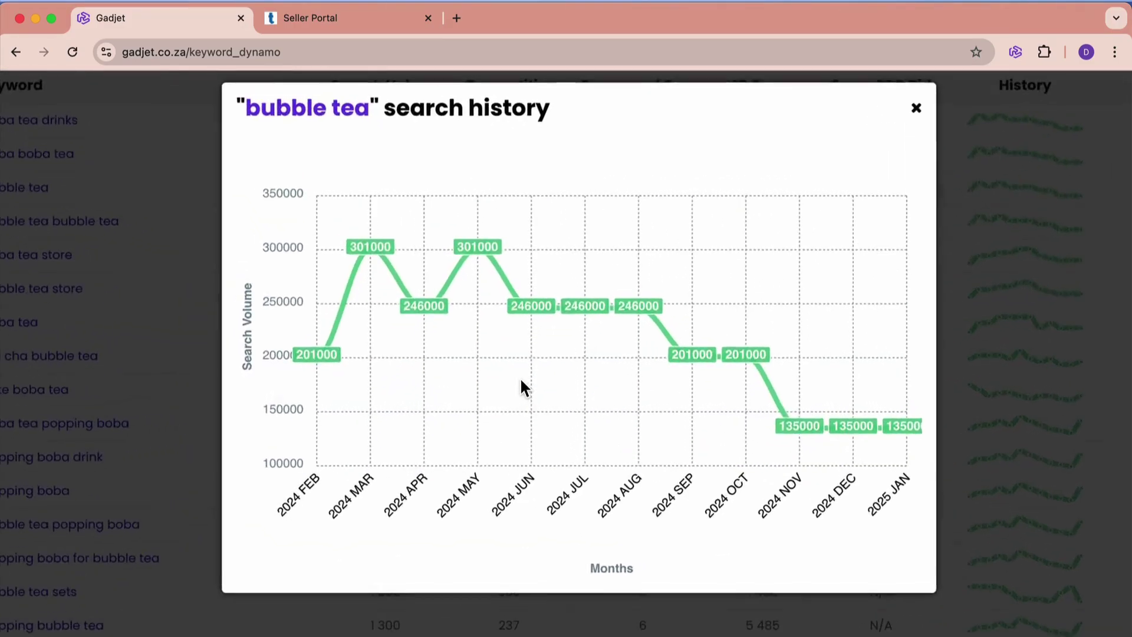
scroll(521, 381, "right", 3)
scroll(520, 382, "up", 1)
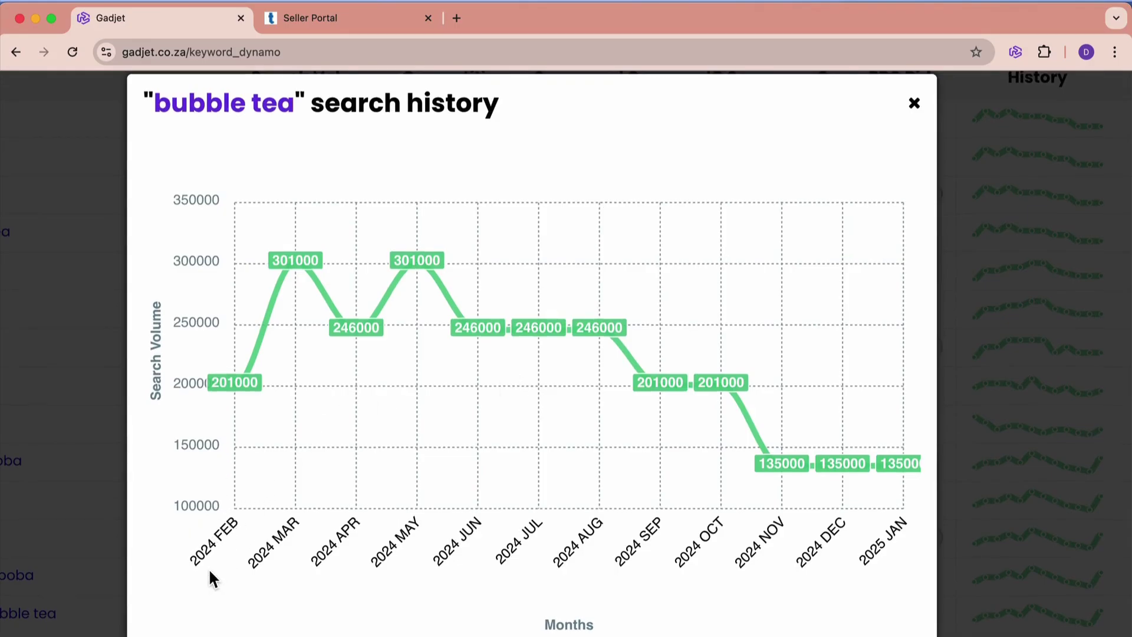
left_click(864, 567)
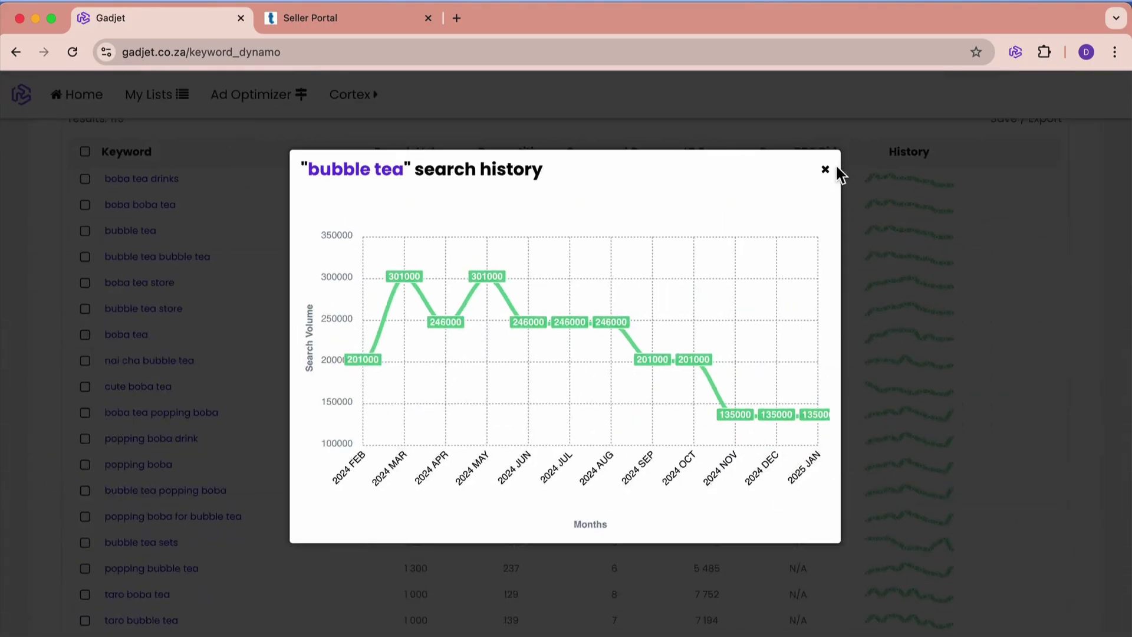
left_click(914, 103)
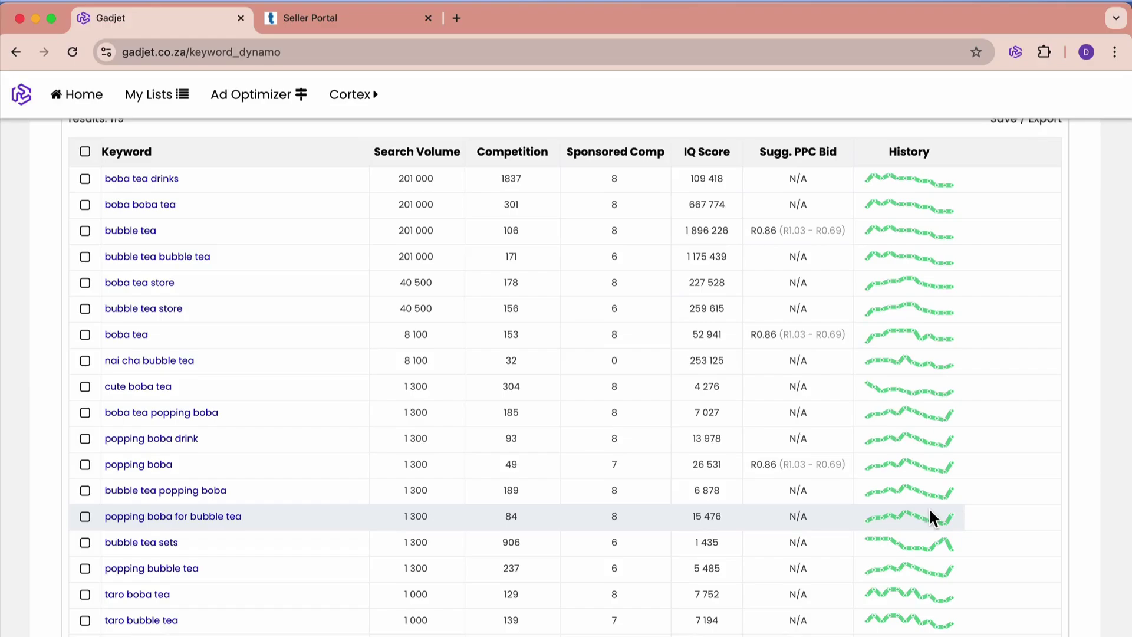
left_click(943, 517)
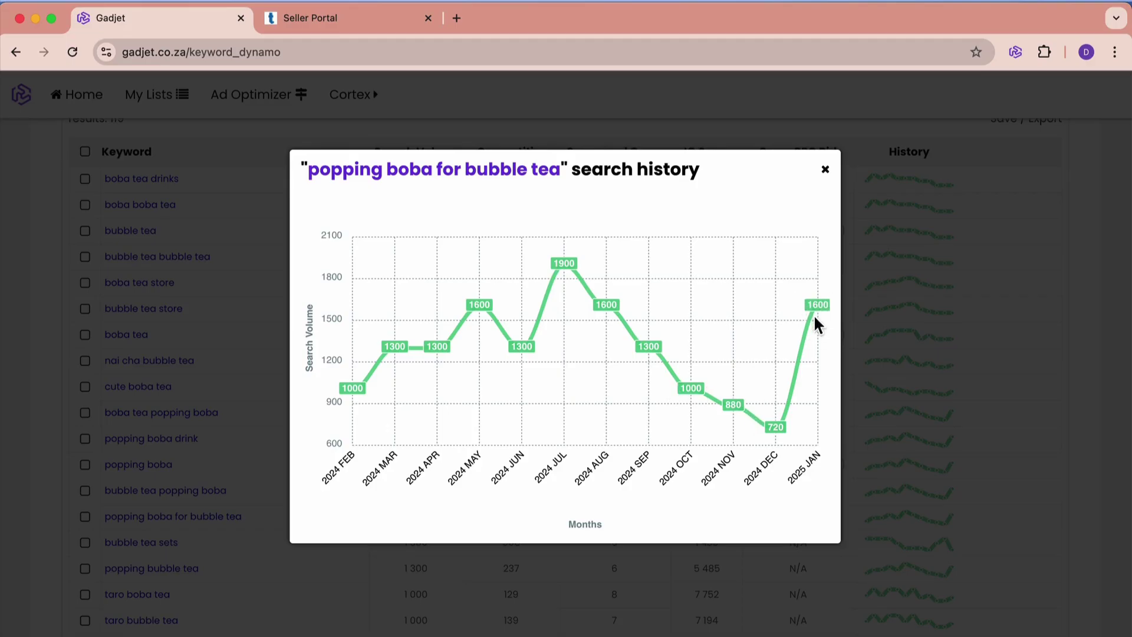
left_click(826, 170)
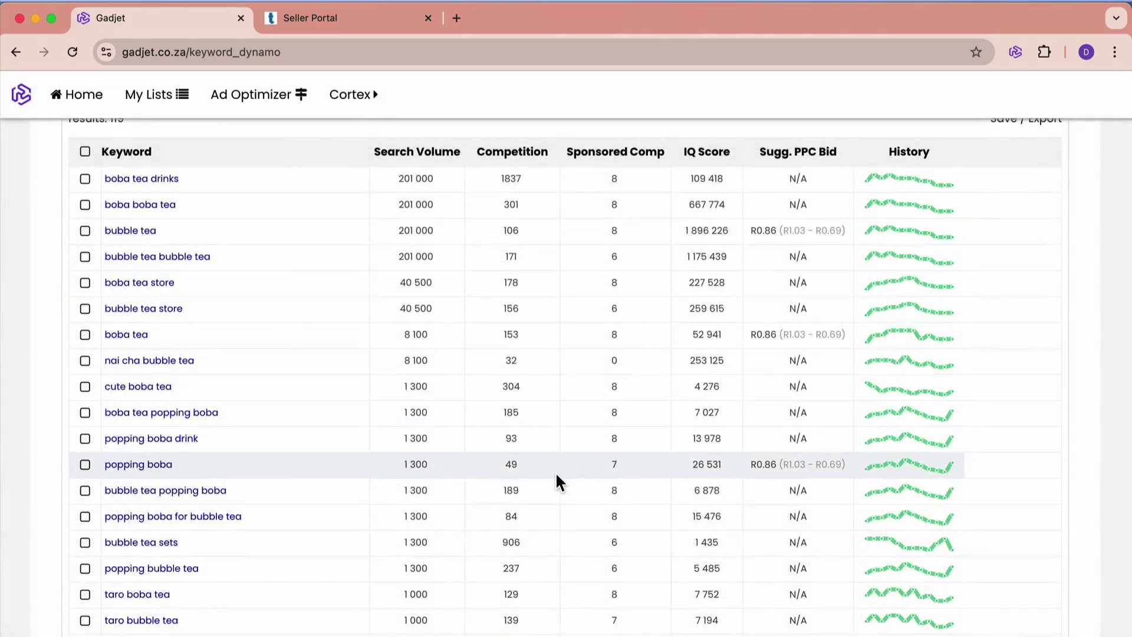
scroll(555, 472, "up", 3)
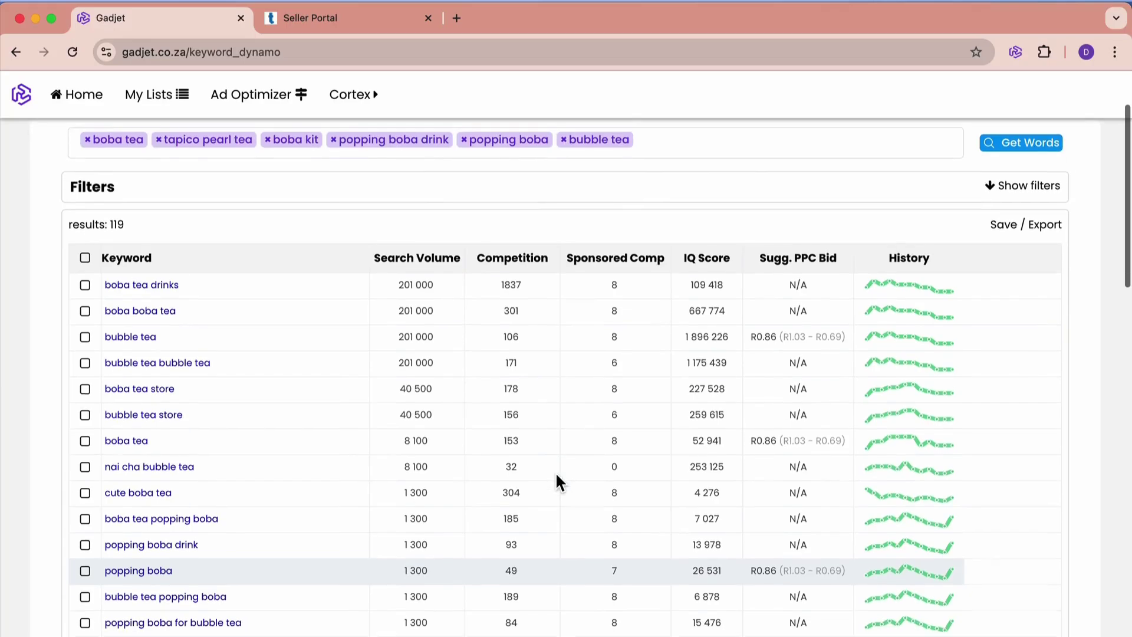
scroll(555, 472, "down", 3)
scroll(556, 474, "up", 1)
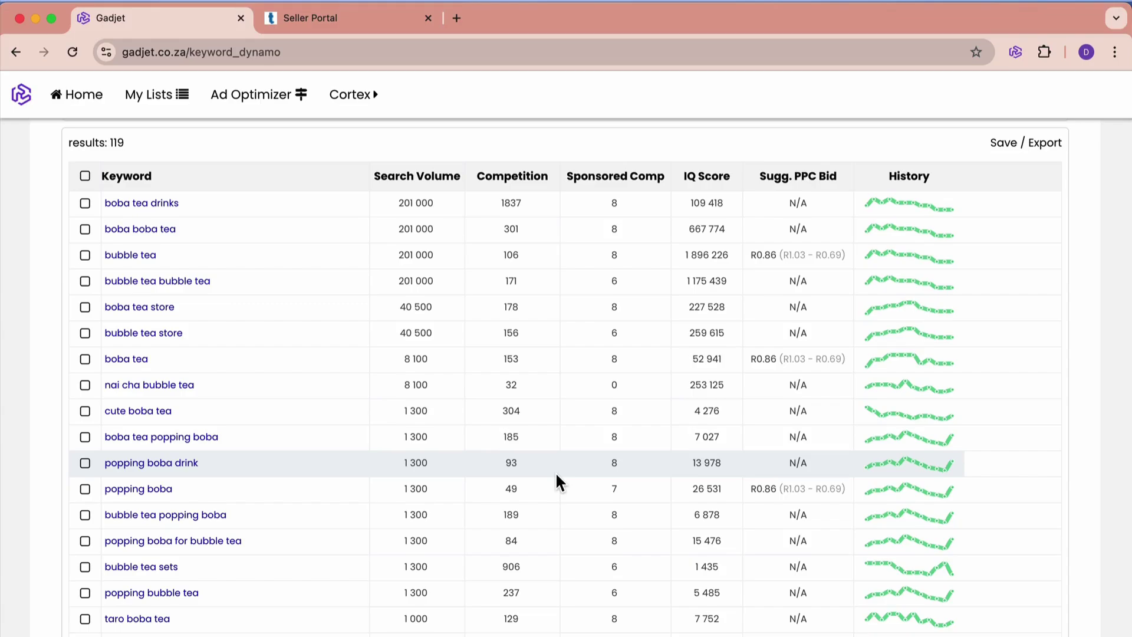
left_click_drag(110, 178, 190, 181)
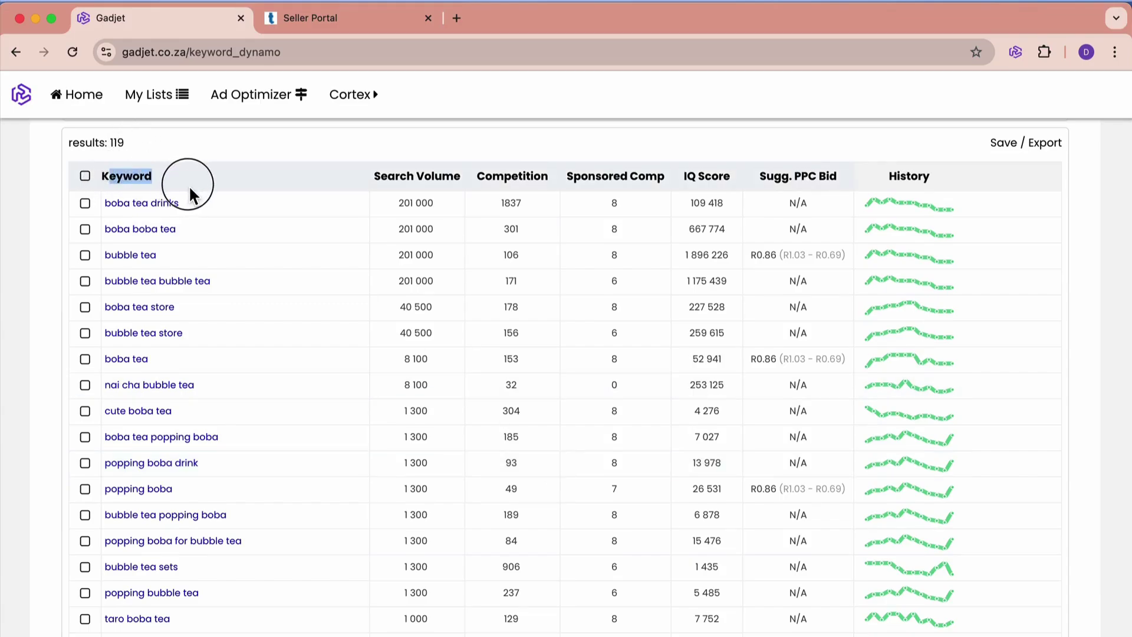